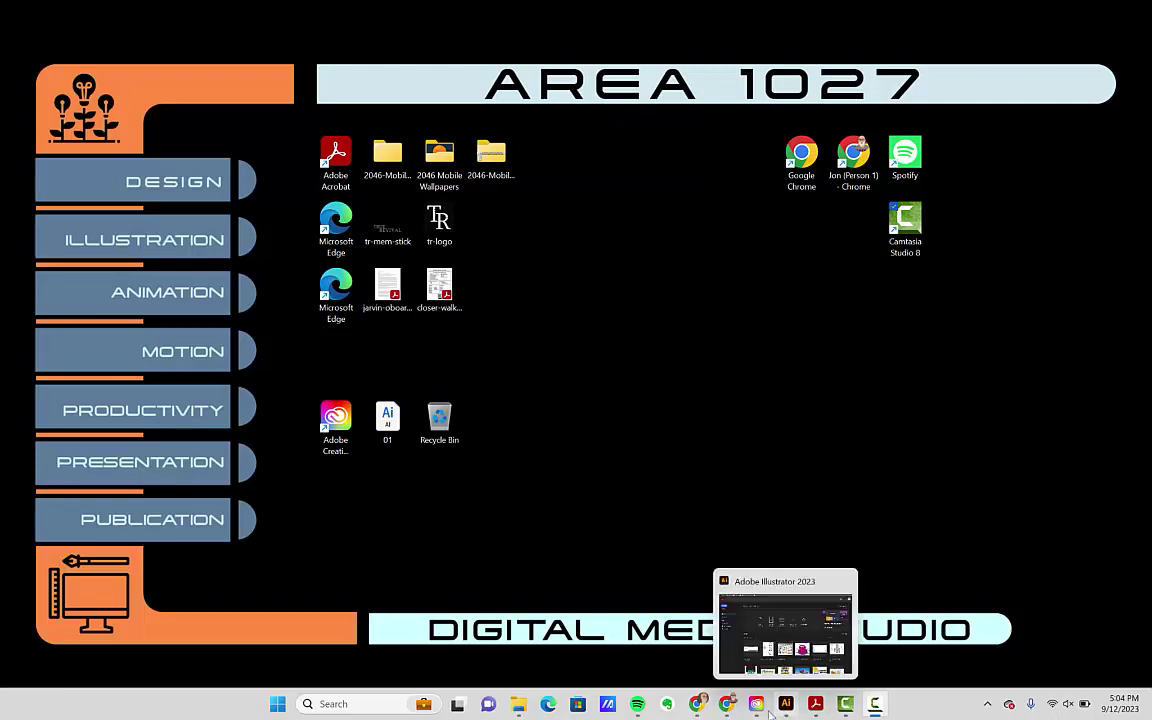
- Bring up the Chrome window showing the Classroom Classwork page for S1-Digital Media Production-909-2
{"action": "left_click", "coordinate": [697, 704]}
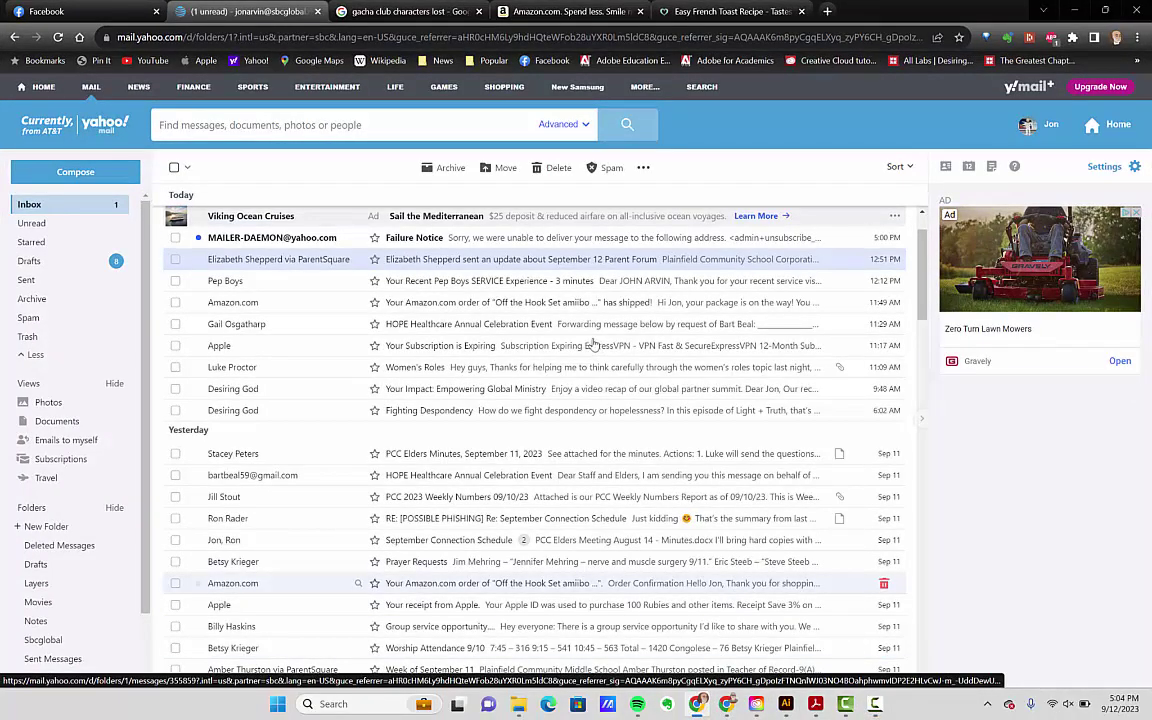
{"action": "mouse_move", "coordinate": [697, 704]}
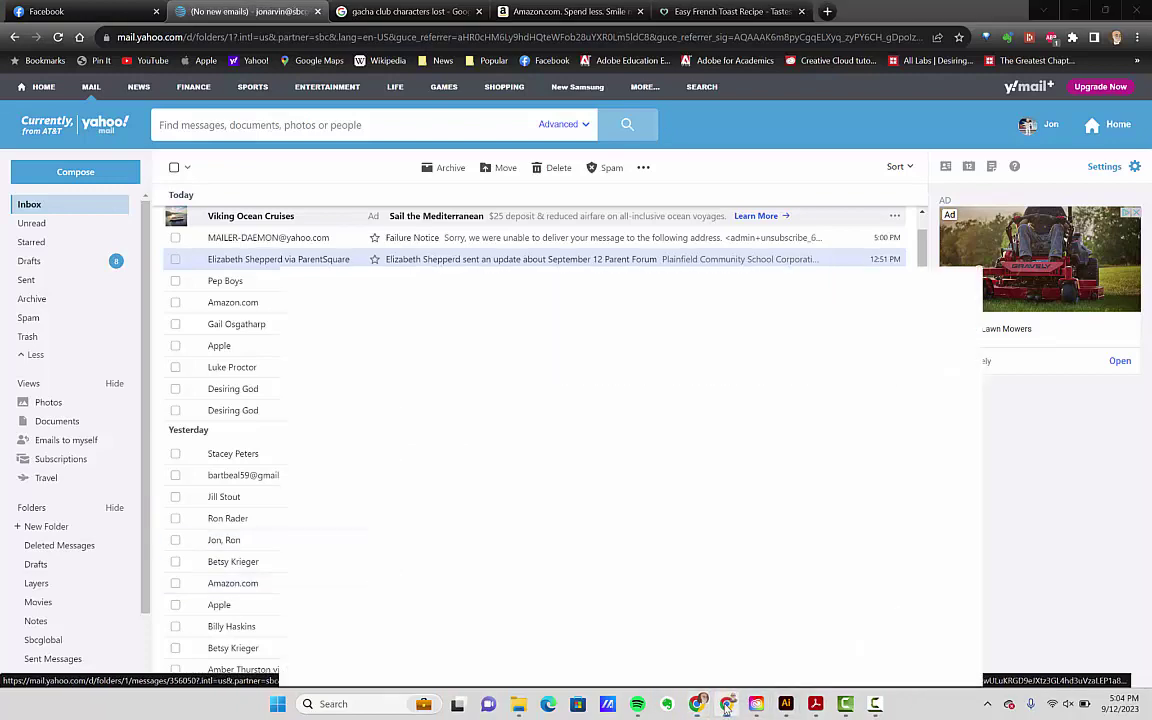
{"action": "left_click", "coordinate": [655, 580]}
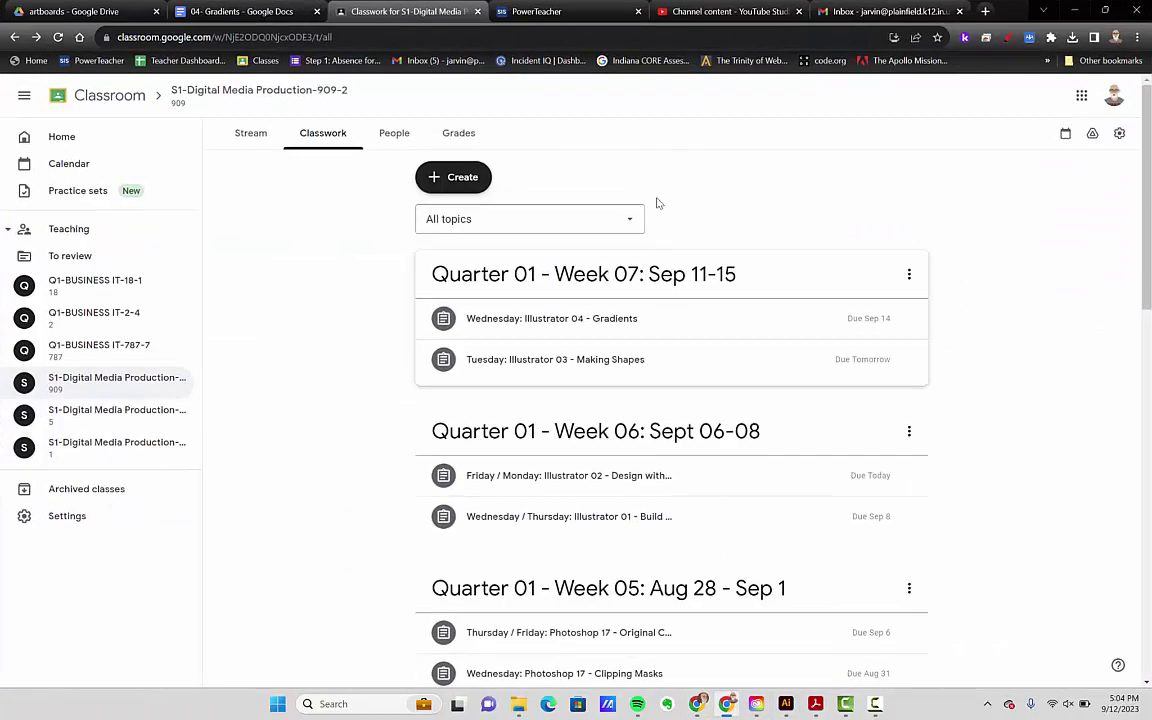
- Expand the 'Wednesday: Illustrator 04 - Gradients' assignment to reveal its instructions and both attachments
{"action": "left_click", "coordinate": [610, 320]}
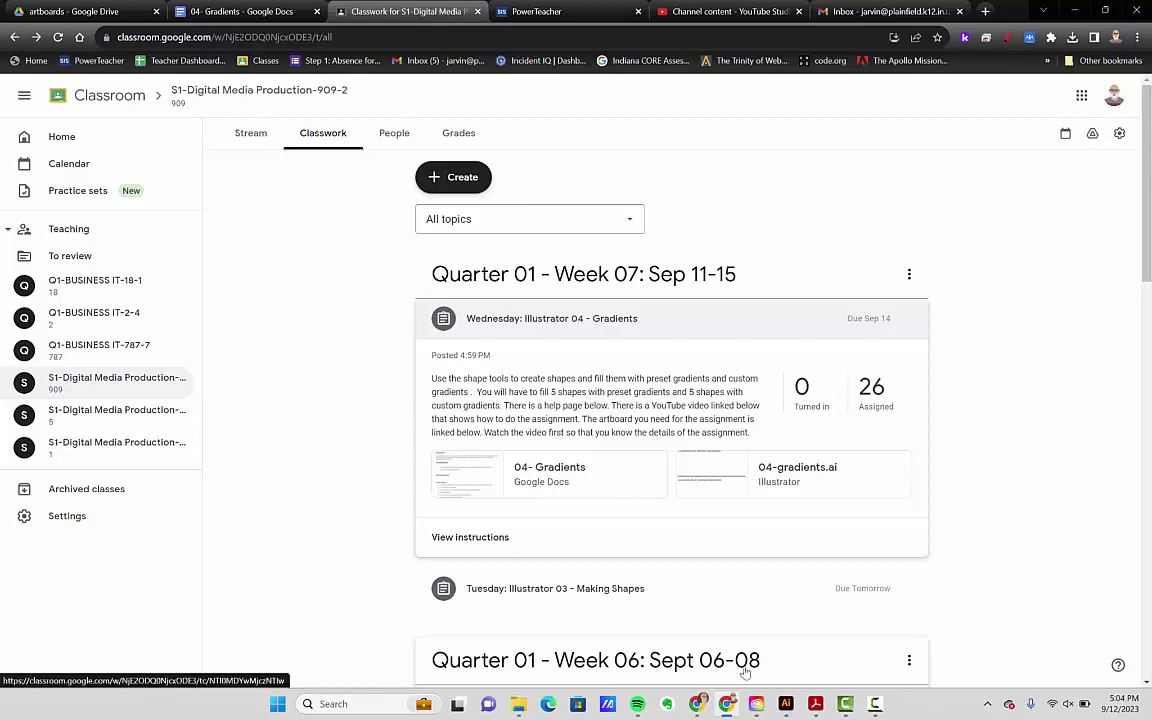
- Switch to the 04- Gradients PDF in Acrobat and scroll through its opening page
{"action": "key", "text": "alt+Tab"}
{"action": "scroll", "coordinate": [597, 524], "scroll_direction": "down", "scroll_amount": 5}
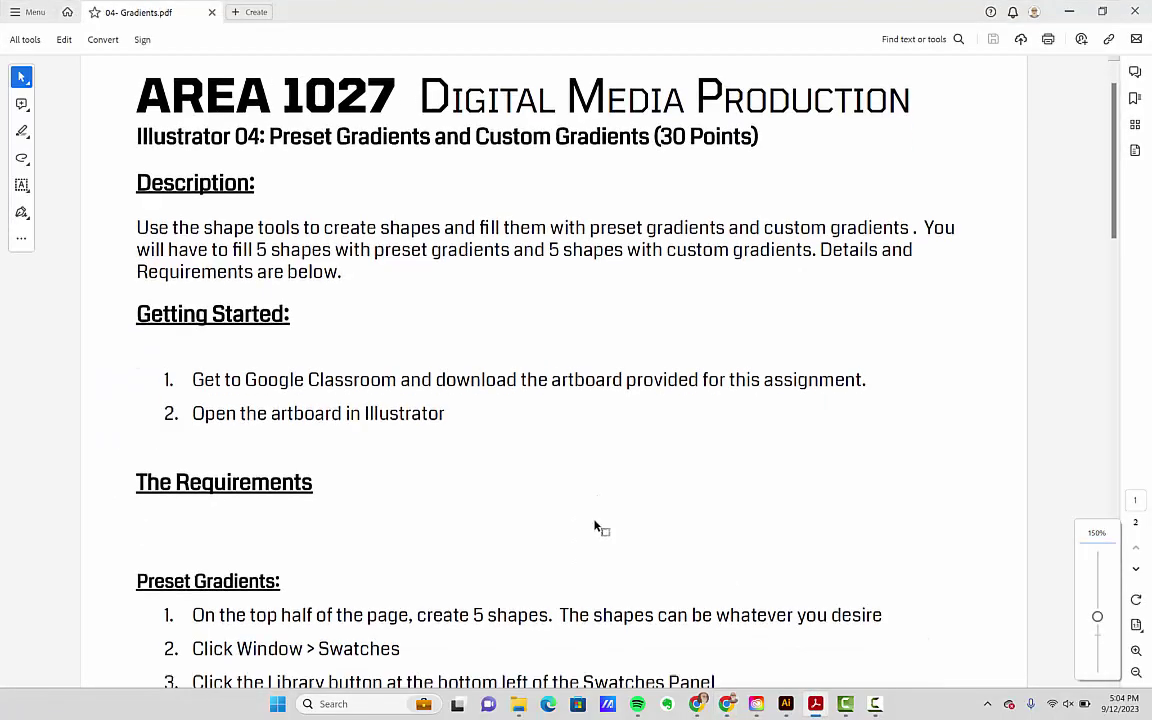
{"action": "scroll", "coordinate": [590, 522], "scroll_direction": "up", "scroll_amount": 2}
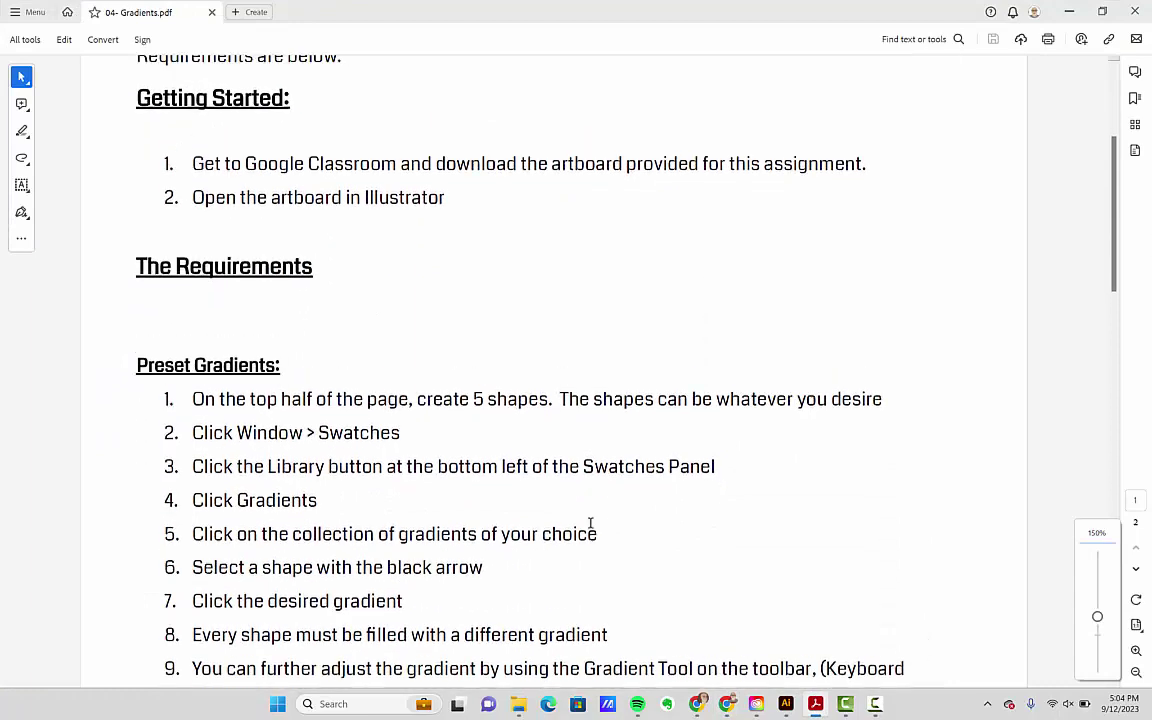
{"action": "scroll", "coordinate": [590, 527], "scroll_direction": "down", "scroll_amount": 2}
{"action": "scroll", "coordinate": [590, 528], "scroll_direction": "down", "scroll_amount": 2}
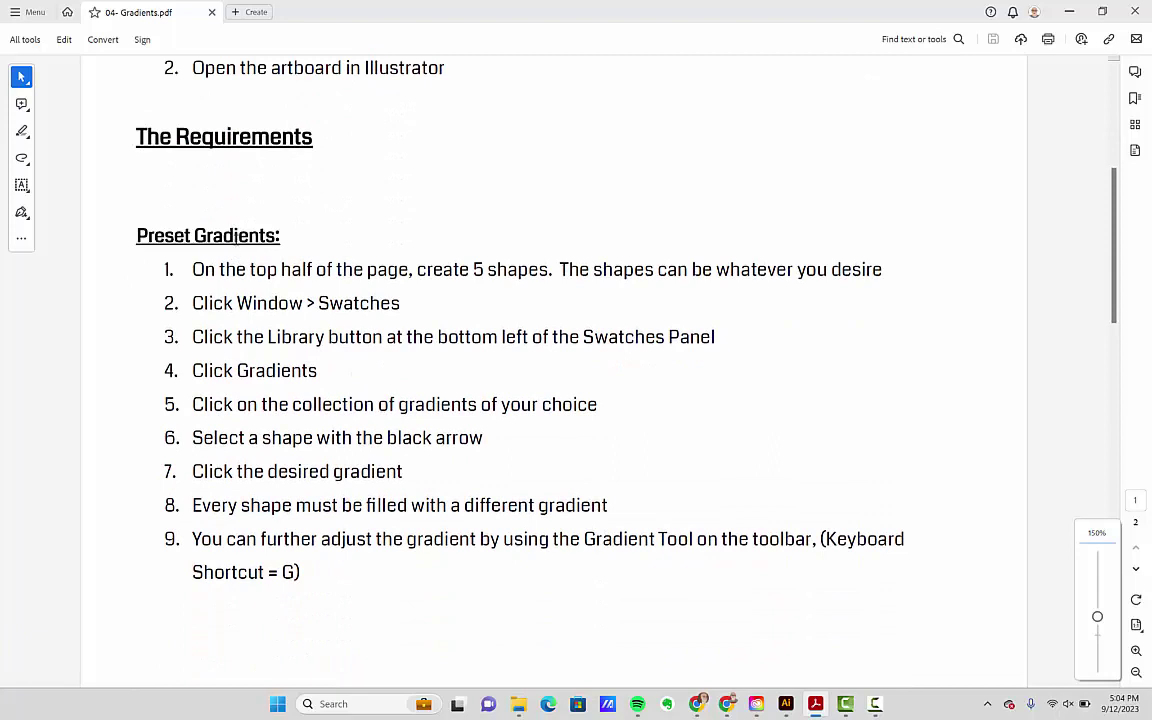
- Highlight the Preset Gradients heading and read its nine steps down to Custom Gradients
{"action": "left_click_drag", "start_coordinate": [187, 136], "coordinate": [281, 137]}
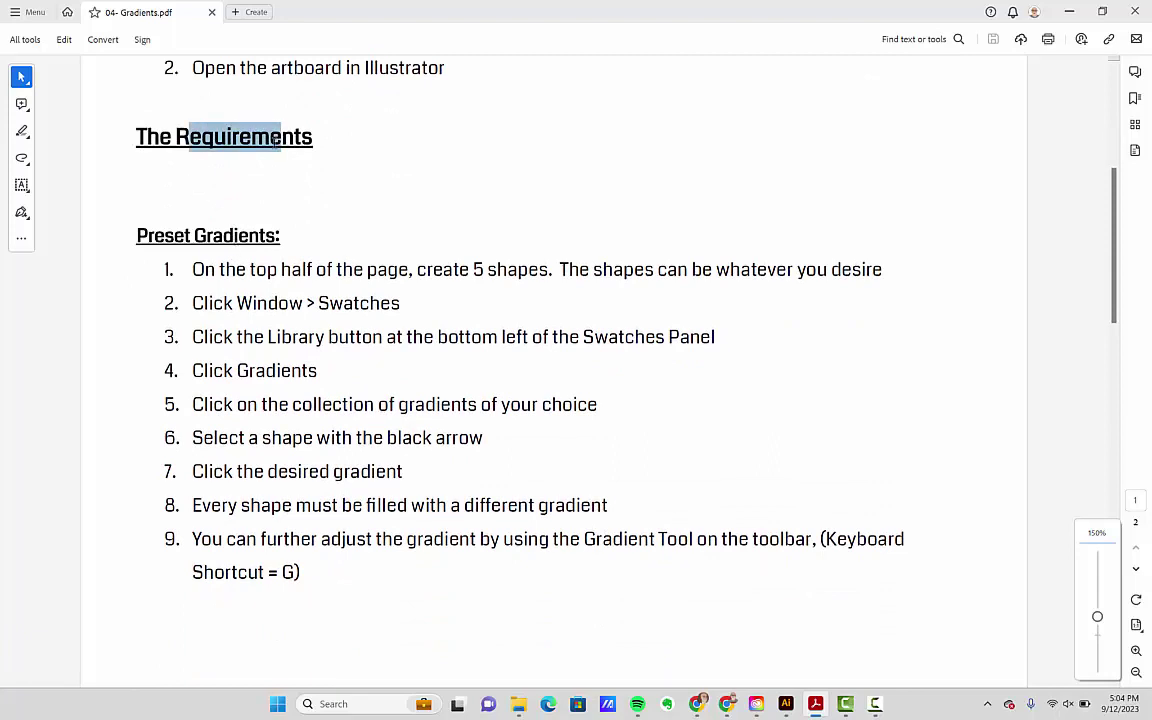
{"action": "scroll", "coordinate": [160, 185], "scroll_direction": "down", "scroll_amount": 1}
{"action": "left_click_drag", "start_coordinate": [137, 192], "coordinate": [276, 193]}
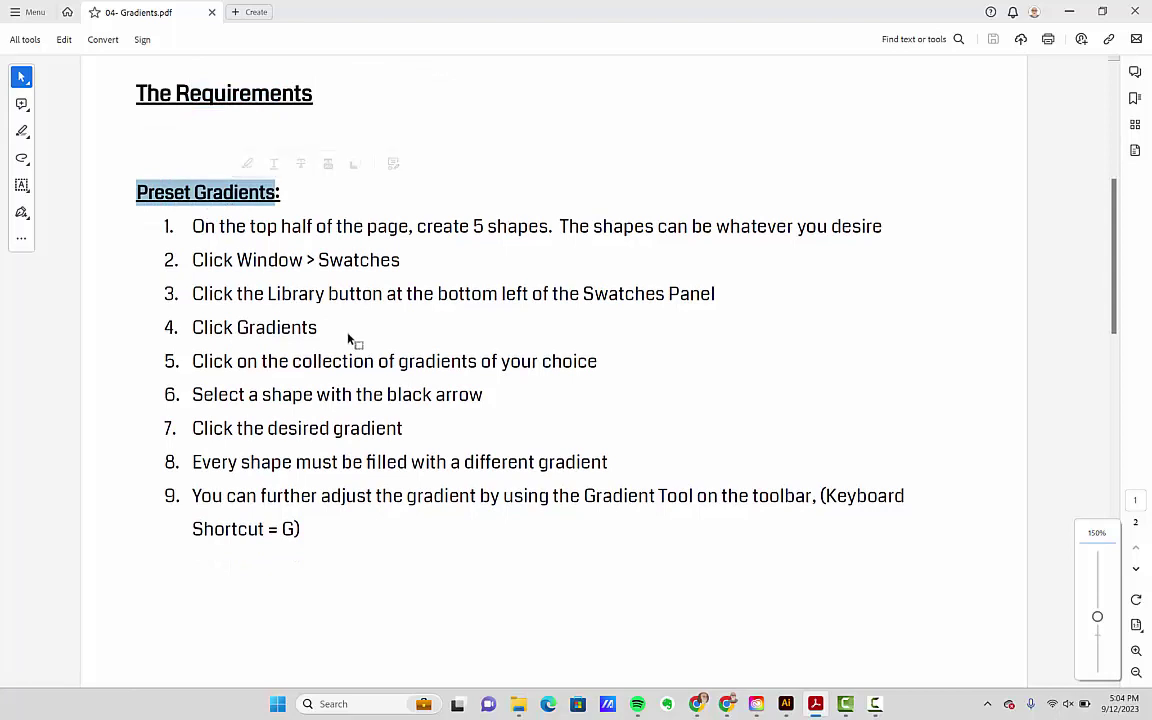
{"action": "scroll", "coordinate": [346, 340], "scroll_direction": "down", "scroll_amount": 1}
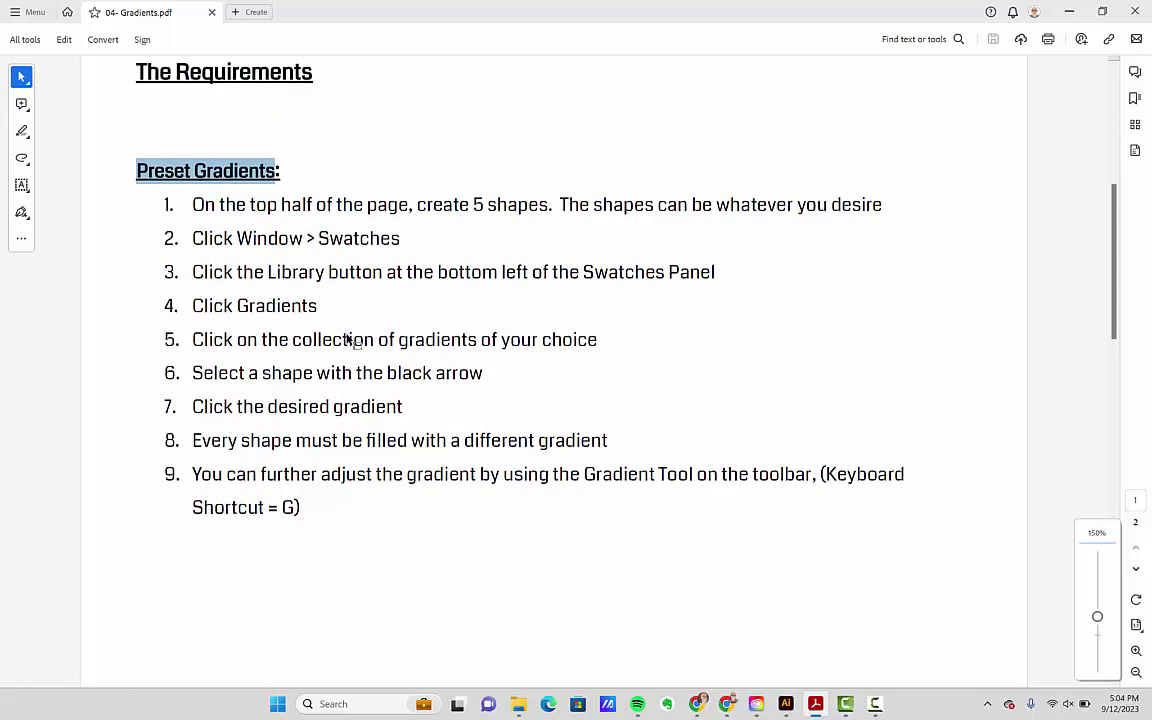
{"action": "scroll", "coordinate": [346, 335], "scroll_direction": "down", "scroll_amount": 1}
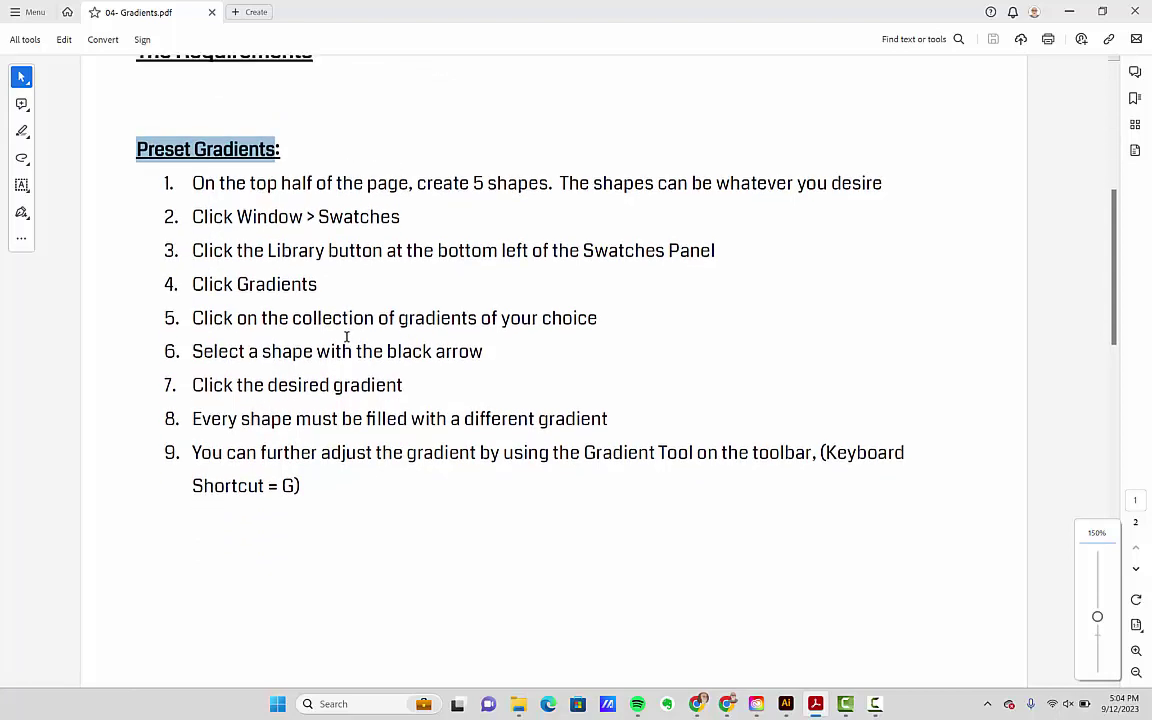
{"action": "scroll", "coordinate": [346, 337], "scroll_direction": "down", "scroll_amount": 2}
{"action": "scroll", "coordinate": [346, 375], "scroll_direction": "down", "scroll_amount": 20}
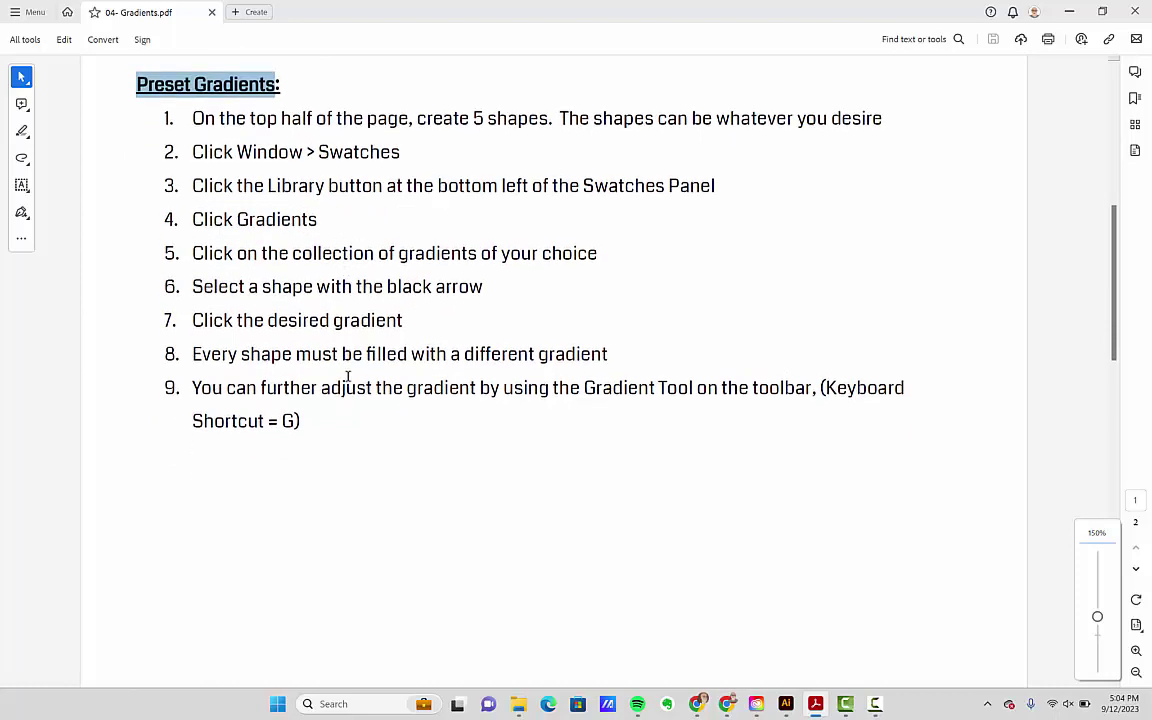
{"action": "scroll", "coordinate": [347, 380], "scroll_direction": "down", "scroll_amount": 8}
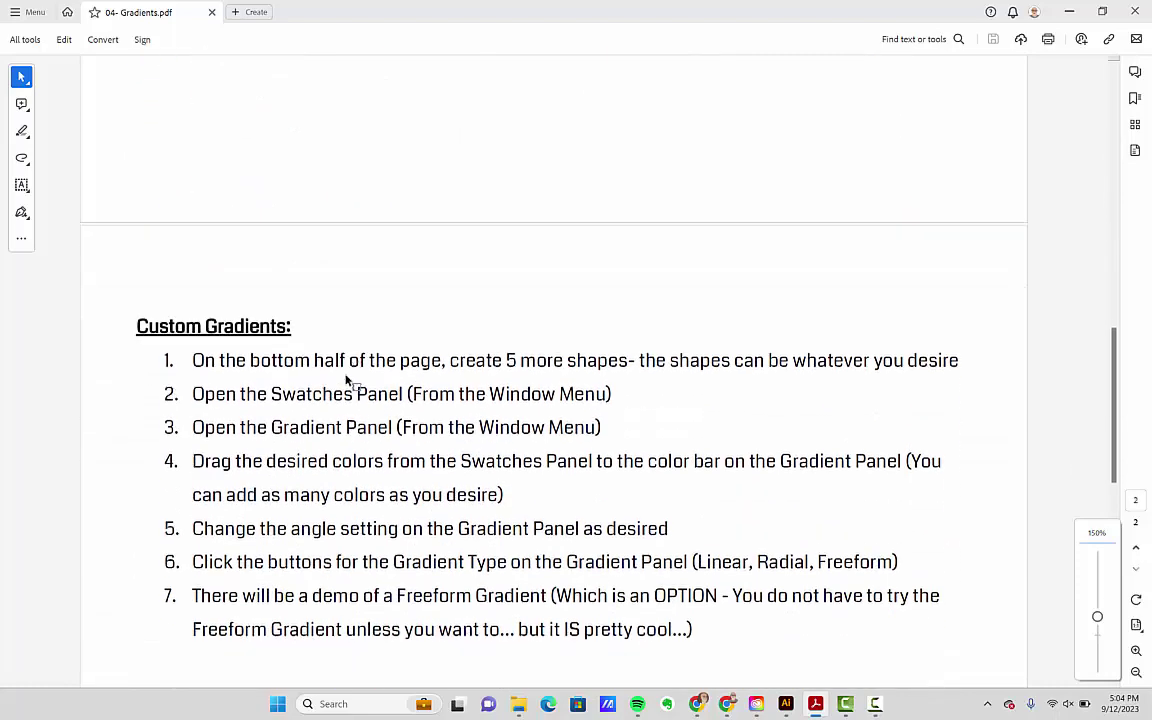
- Highlight the Custom Gradients heading and read through its seven steps
{"action": "left_click_drag", "start_coordinate": [143, 258], "coordinate": [291, 261]}
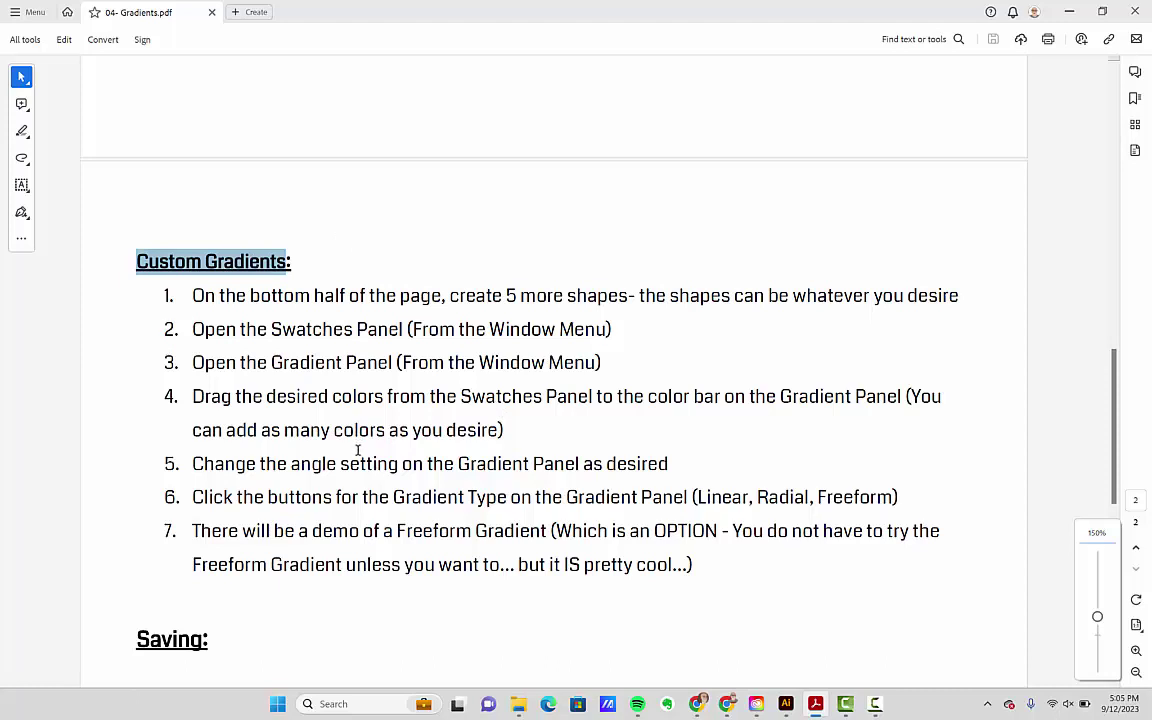
{"action": "scroll", "coordinate": [358, 451], "scroll_direction": "up", "scroll_amount": 1}
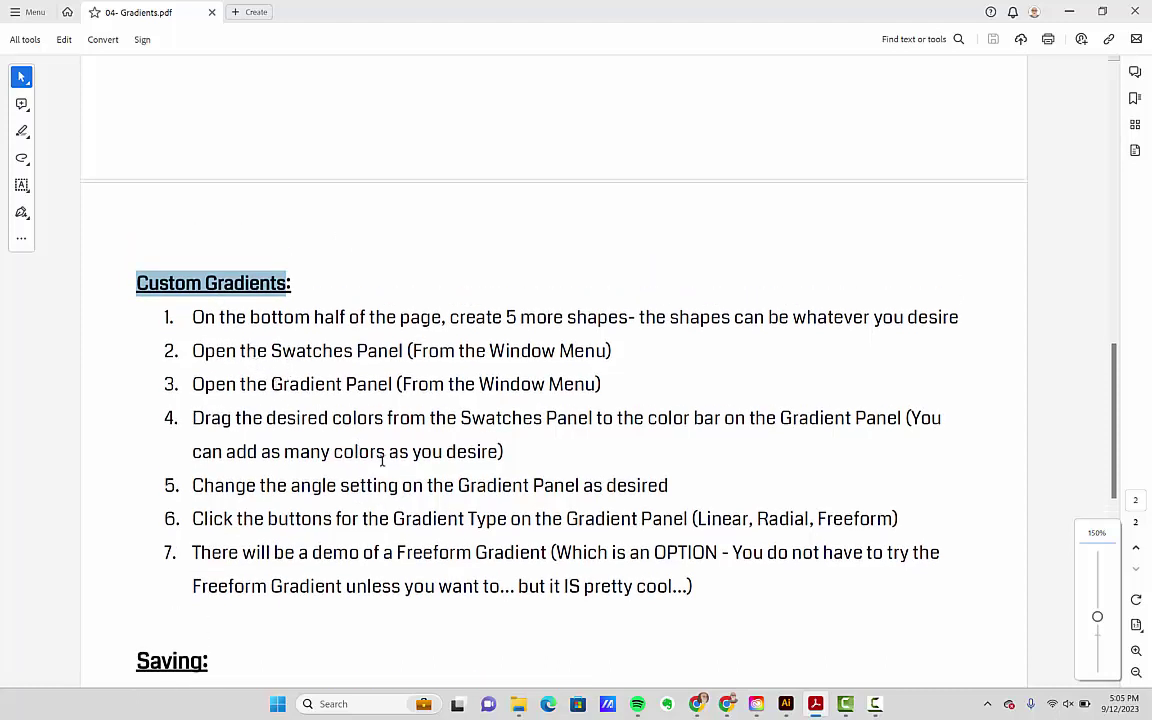
{"action": "scroll", "coordinate": [382, 458], "scroll_direction": "down", "scroll_amount": 1}
{"action": "scroll", "coordinate": [384, 469], "scroll_direction": "down", "scroll_amount": 1}
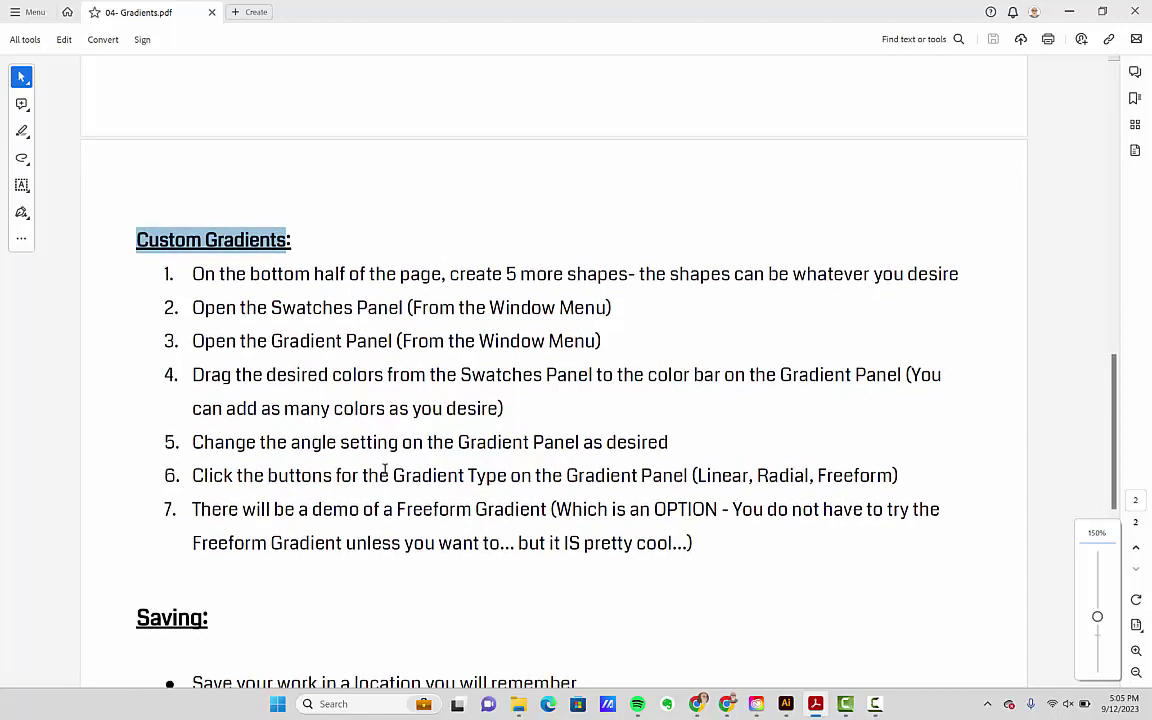
{"action": "scroll", "coordinate": [380, 470], "scroll_direction": "down", "scroll_amount": 2}
- Read the Saving section, then bring up Illustrator's Home screen
{"action": "scroll", "coordinate": [378, 470], "scroll_direction": "down", "scroll_amount": 8}
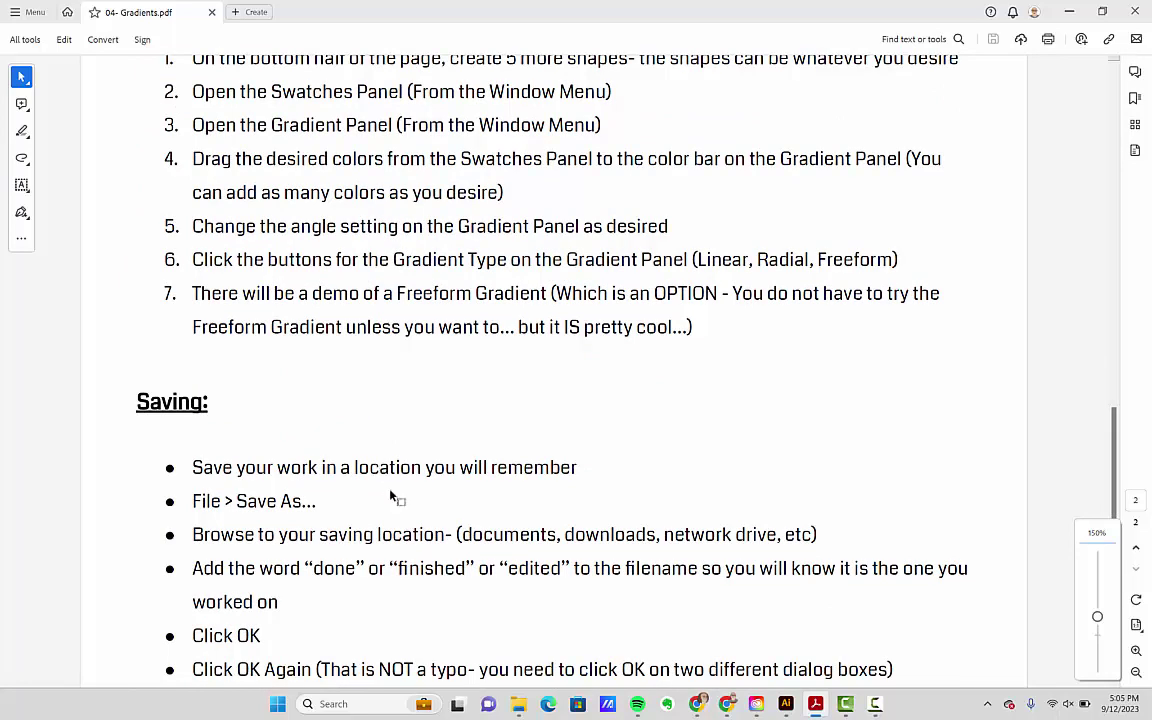
{"action": "scroll", "coordinate": [390, 497], "scroll_direction": "down", "scroll_amount": 7}
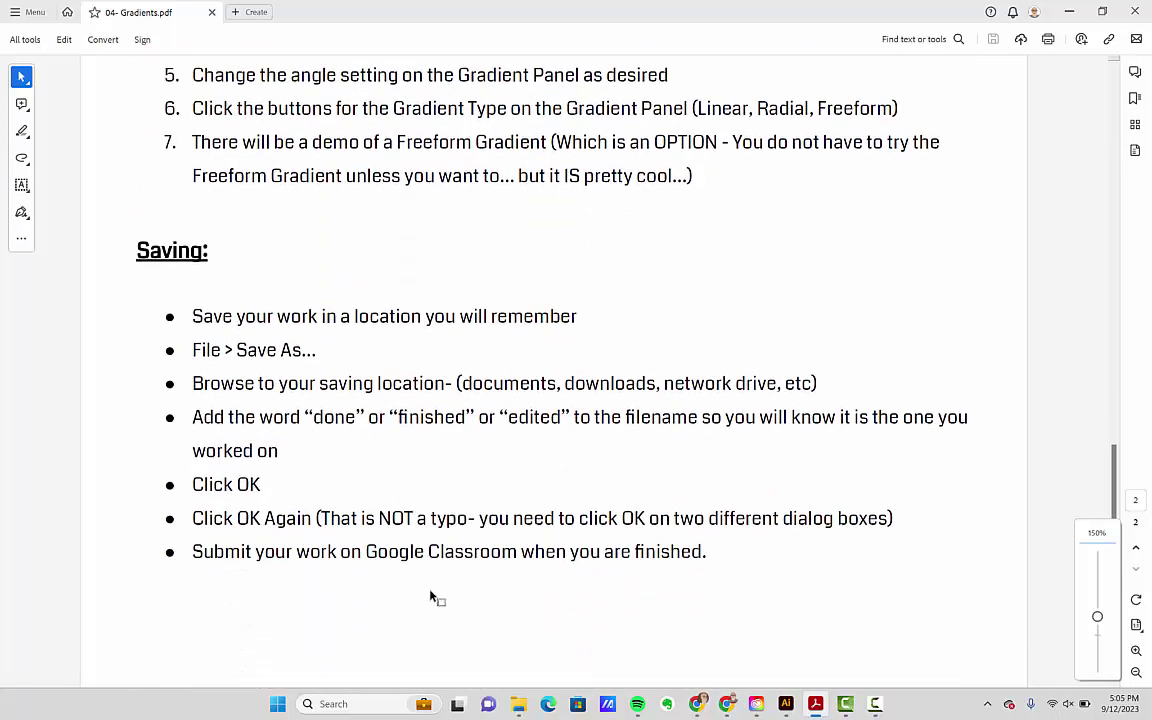
{"action": "left_click", "coordinate": [786, 706]}
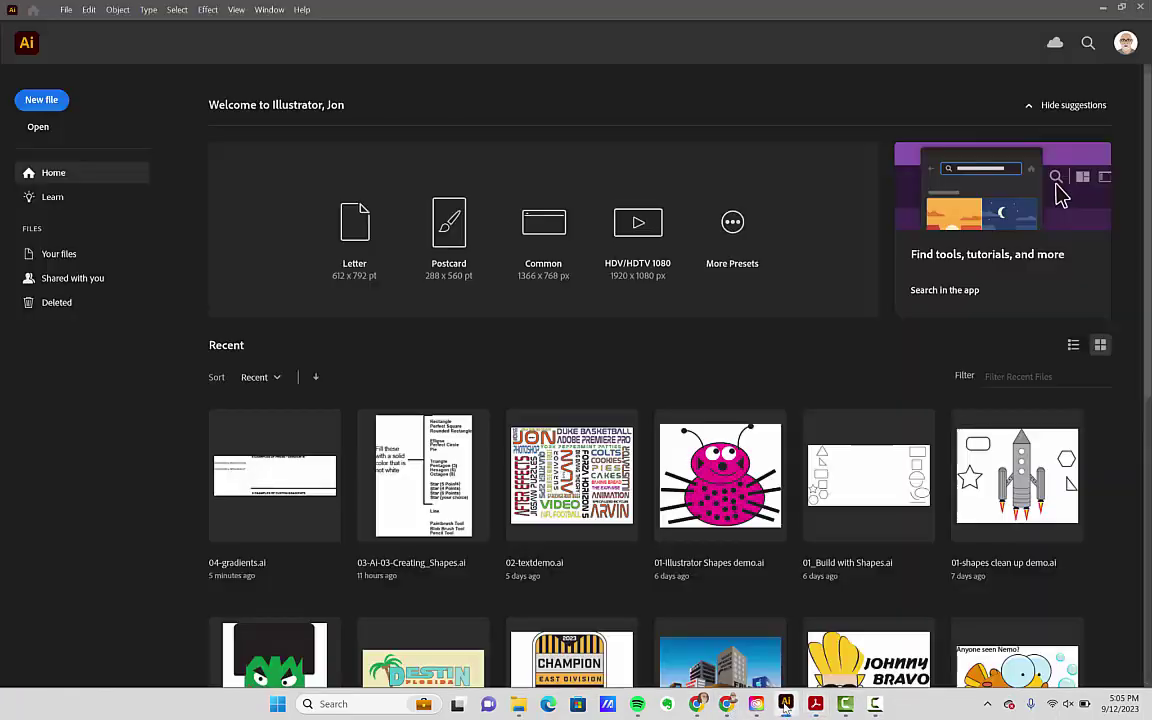
- Return to the Classroom Gradients assignment showing the 04-gradients.ai attachment
{"action": "left_click", "coordinate": [727, 705]}
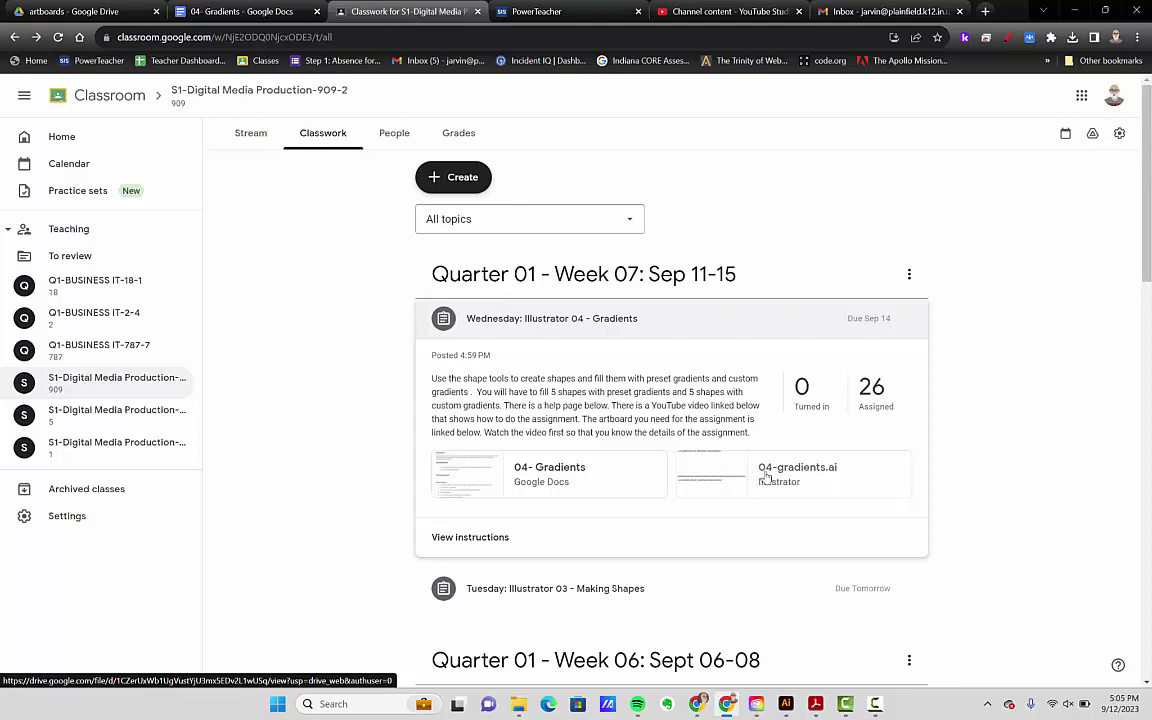
- Open 04-gradients.ai in its own Google Drive window, download it, and return to Illustrator
{"action": "left_click", "coordinate": [777, 481]}
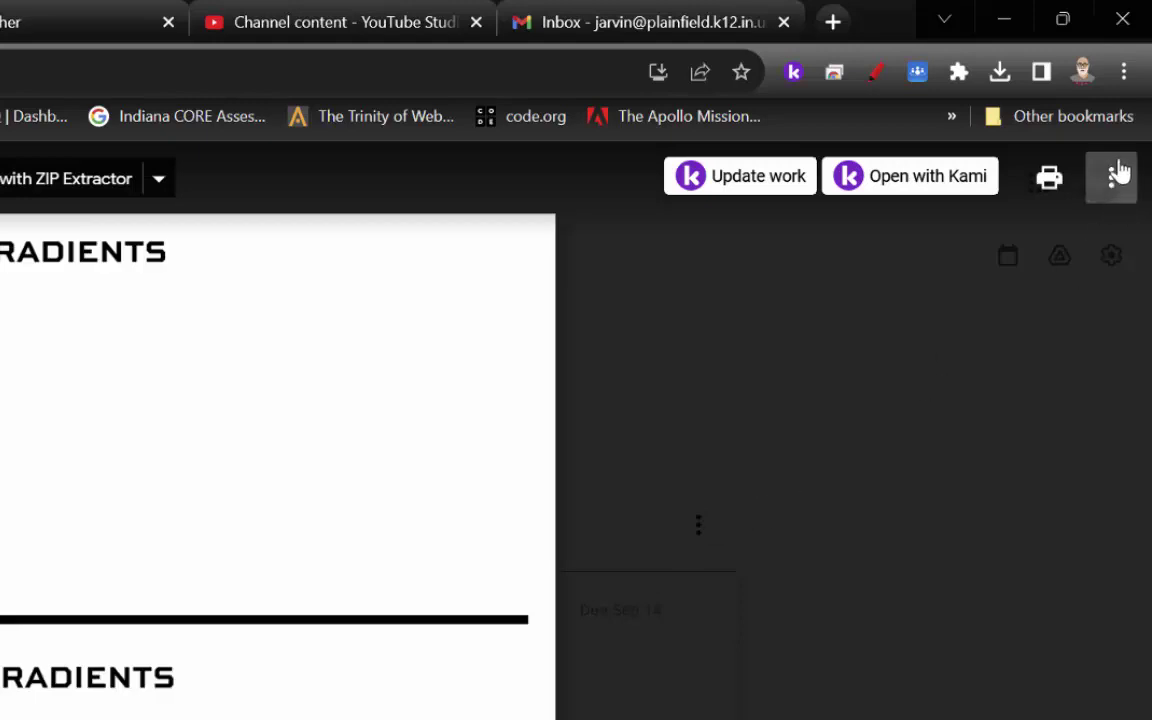
{"action": "left_click", "coordinate": [1113, 182]}
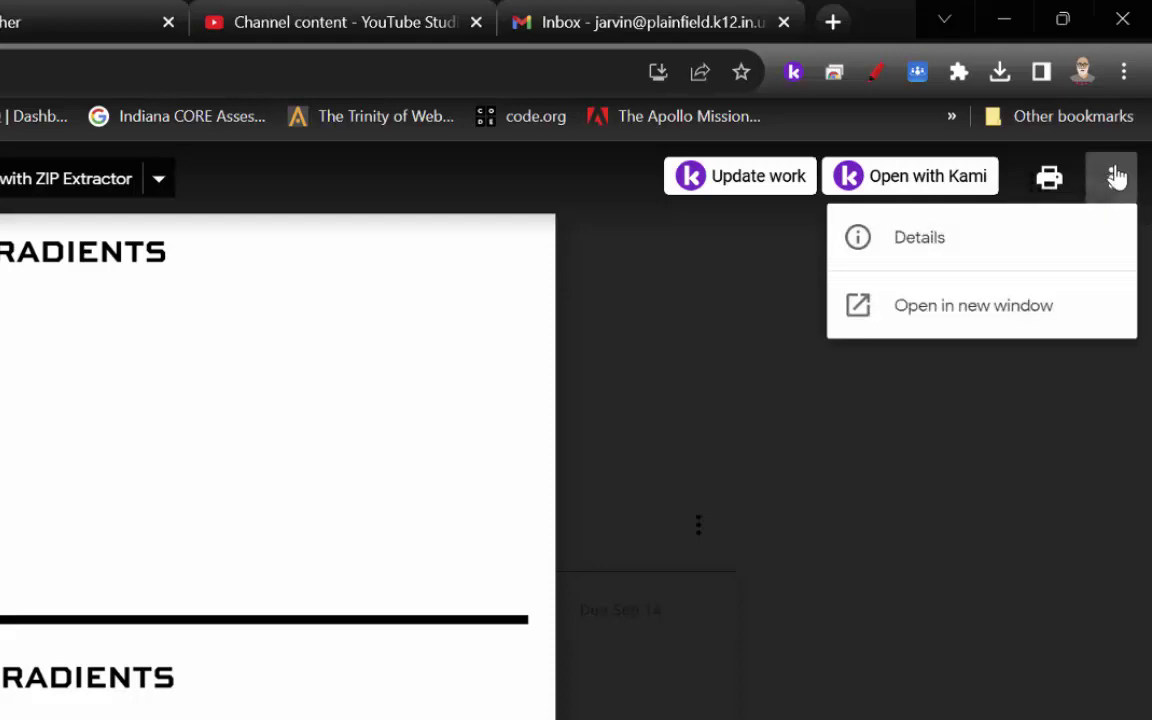
{"action": "left_click", "coordinate": [915, 313]}
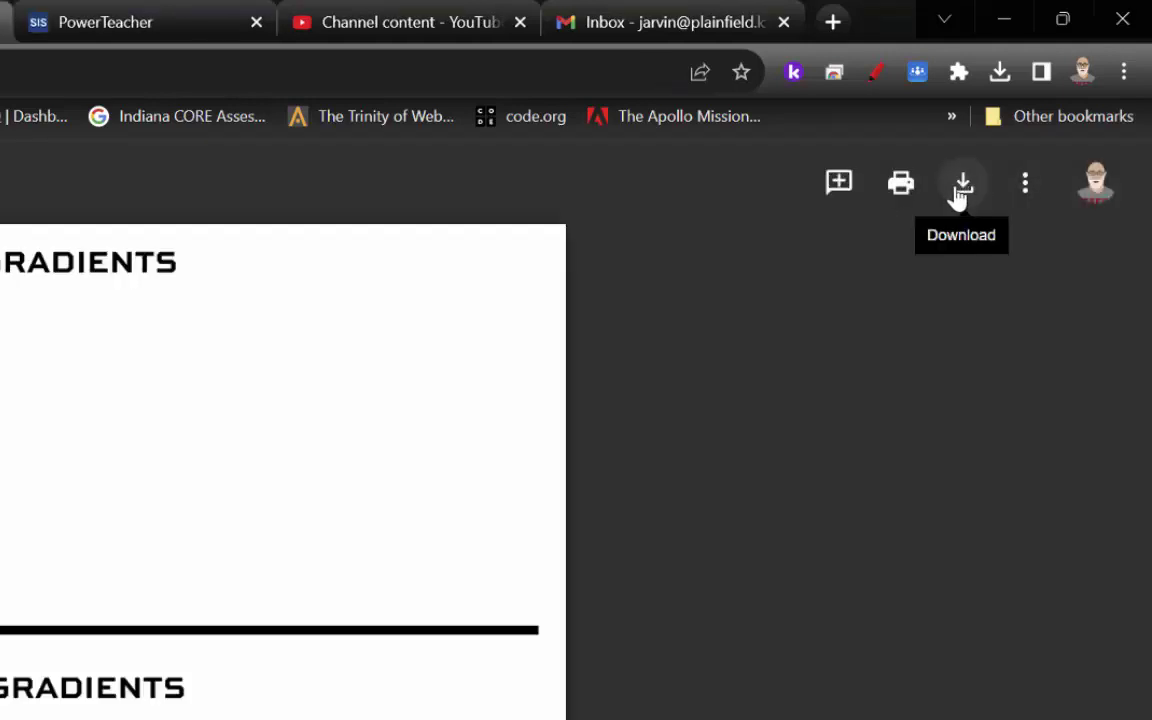
{"action": "left_click", "coordinate": [962, 185]}
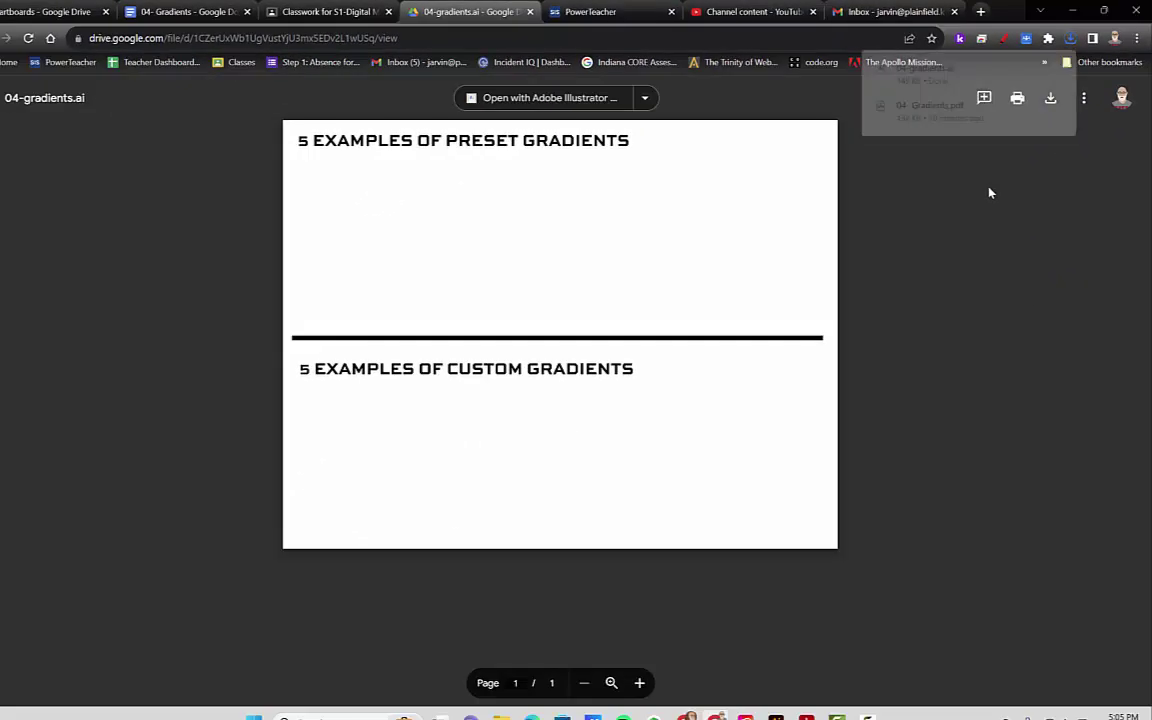
{"action": "left_click", "coordinate": [775, 712]}
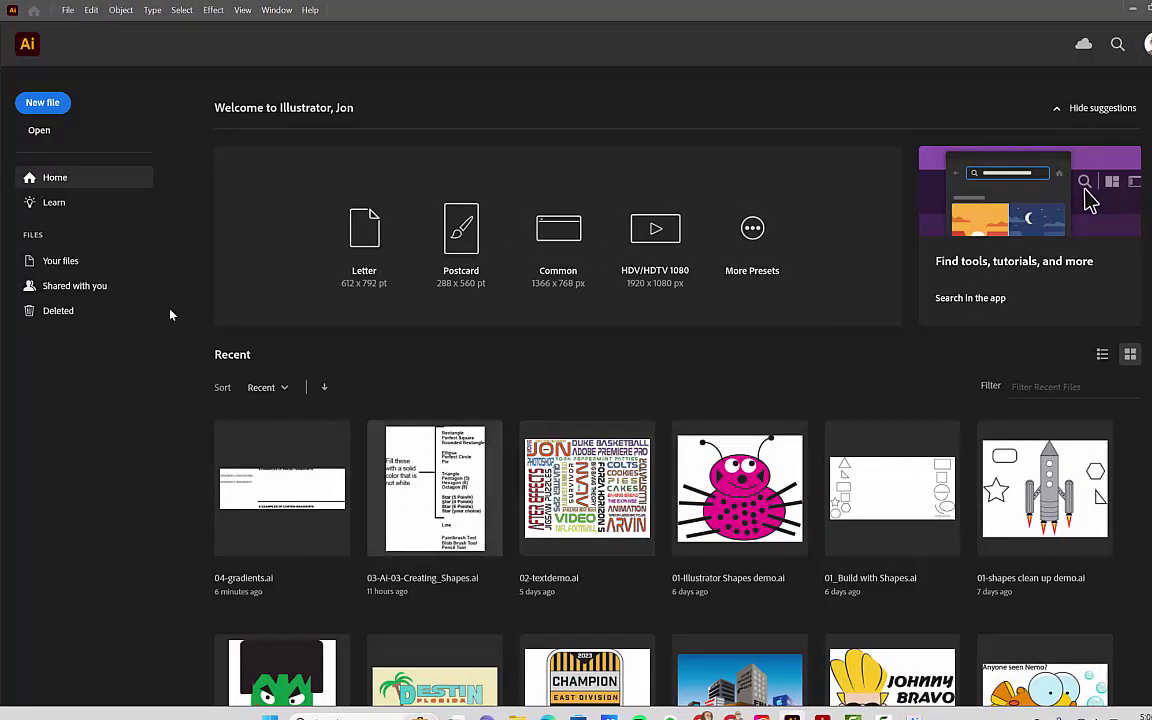
- Open 04-gradients.ai from the Downloads folder in Illustrator
{"action": "left_click", "coordinate": [37, 131]}
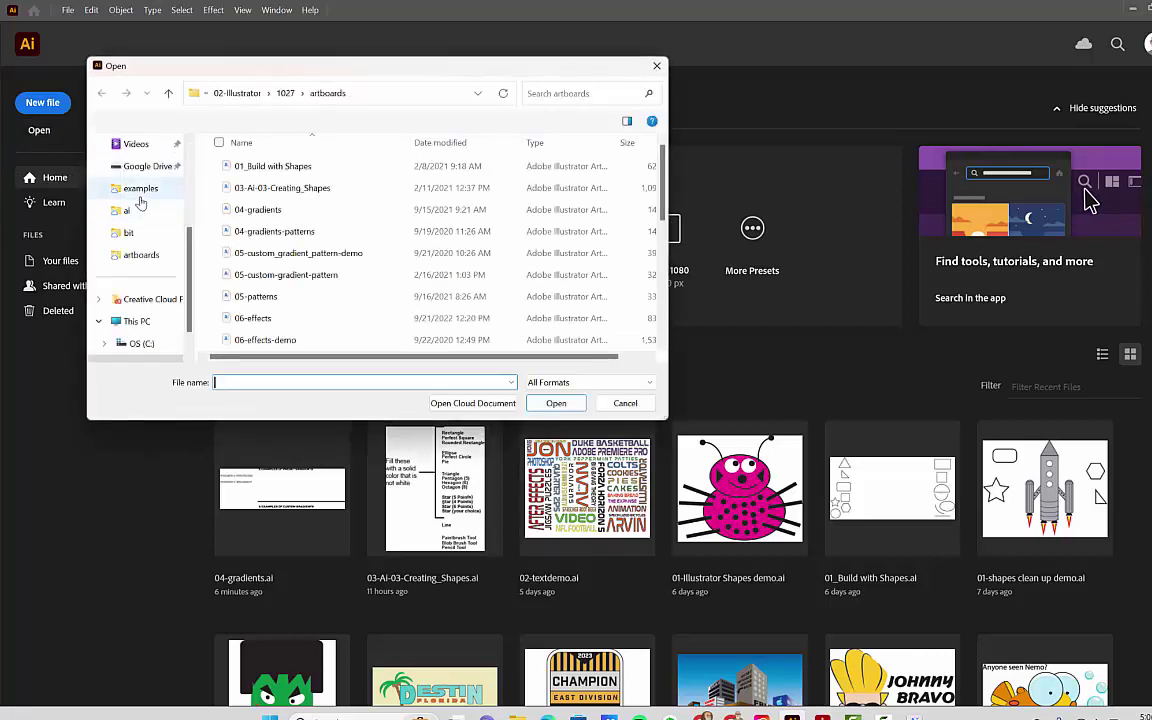
{"action": "scroll", "coordinate": [140, 200], "scroll_direction": "up", "scroll_amount": 4}
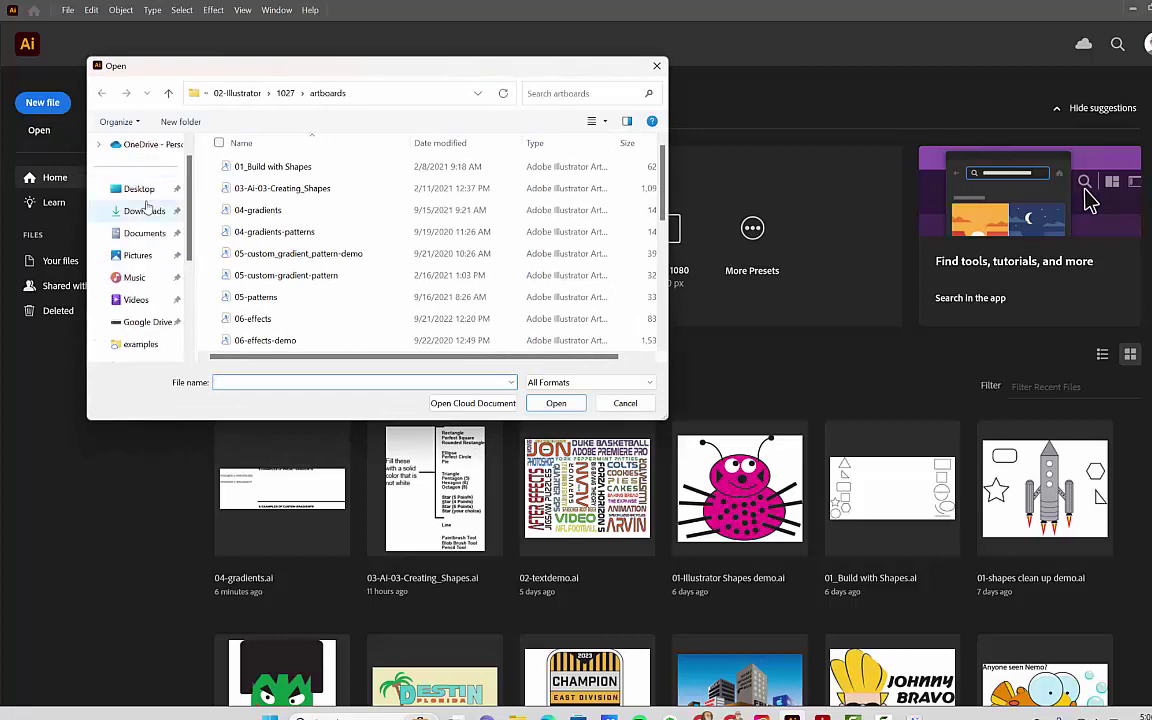
{"action": "left_click", "coordinate": [140, 209]}
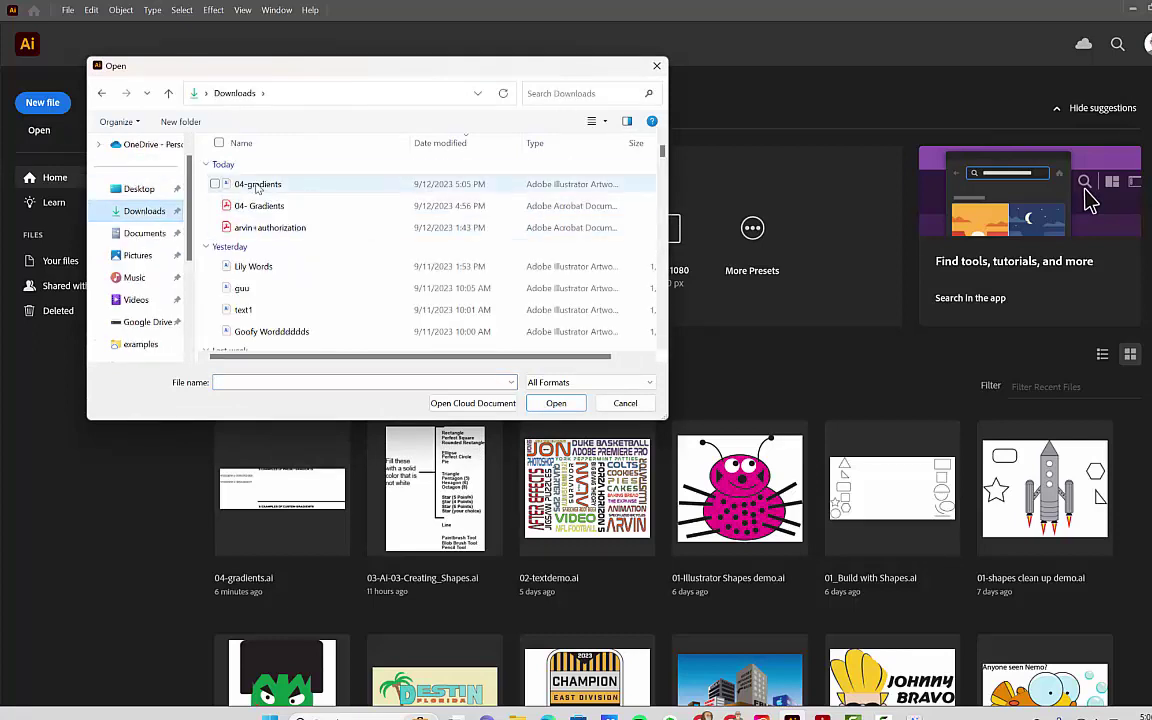
{"action": "left_click", "coordinate": [240, 187]}
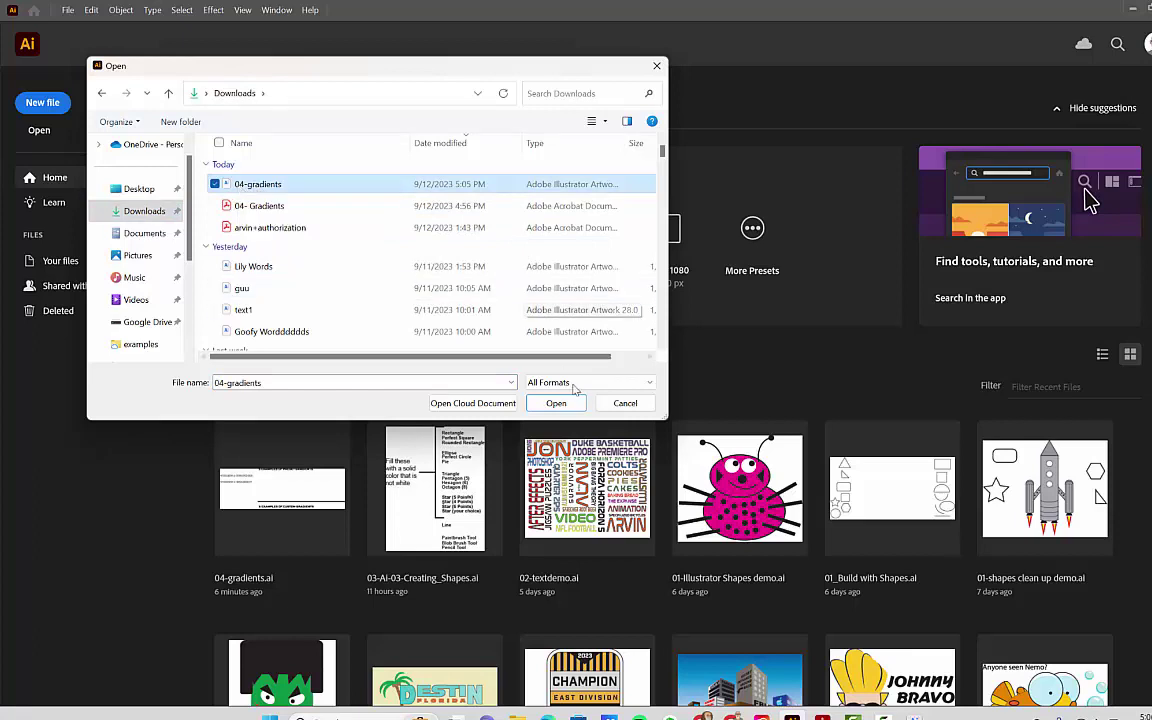
{"action": "left_click", "coordinate": [556, 403]}
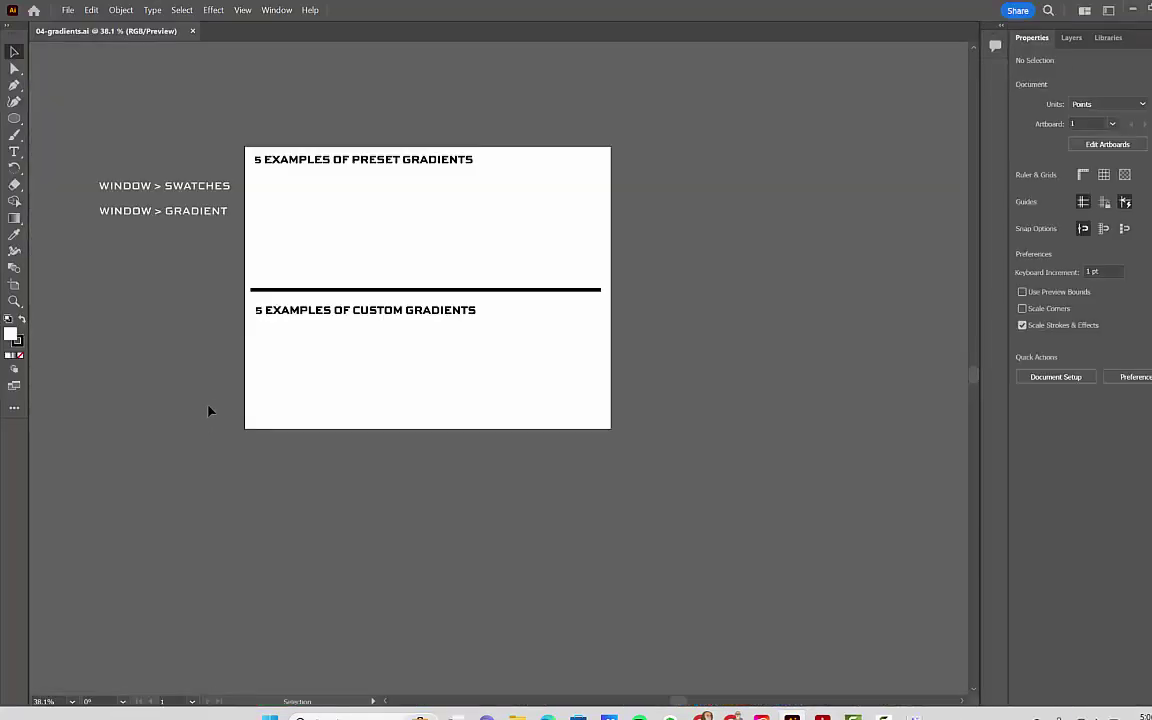
{"action": "key", "text": "ctrl+0"}
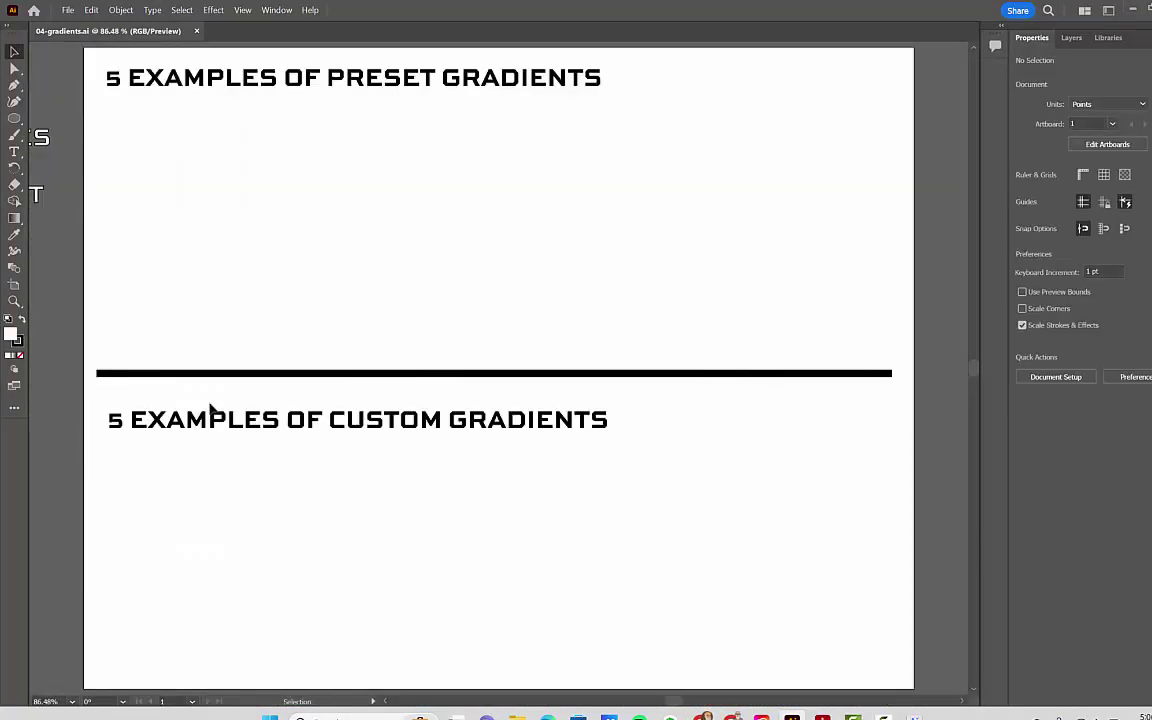
{"action": "key", "text": "ctrl+minus"}
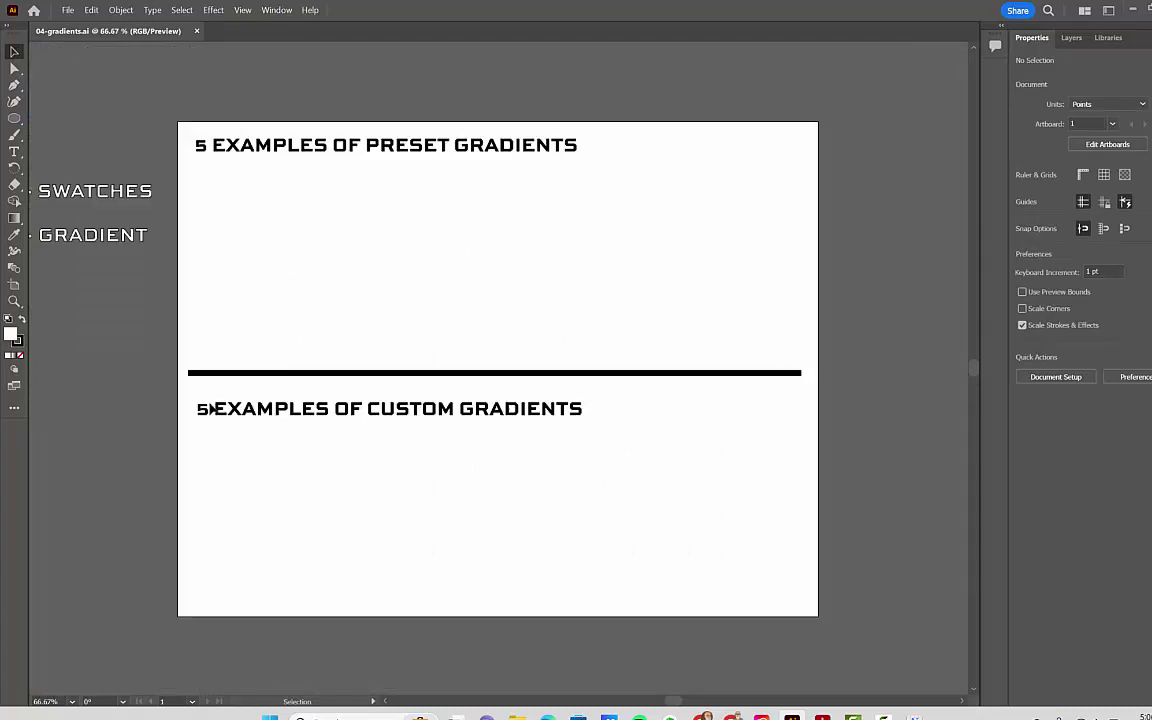
{"action": "left_click_drag", "start_coordinate": [381, 455], "coordinate": [514, 455]}
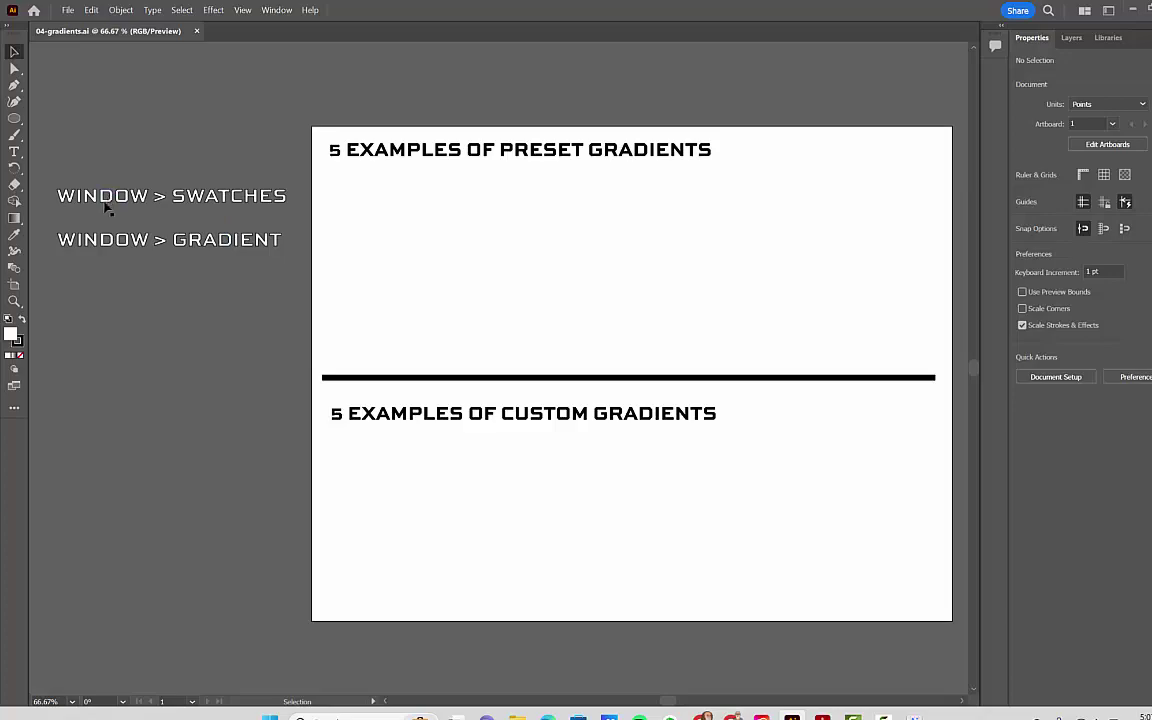
- Show the Swatches panel from the Window menu and float it off the artboard
{"action": "left_click", "coordinate": [257, 10]}
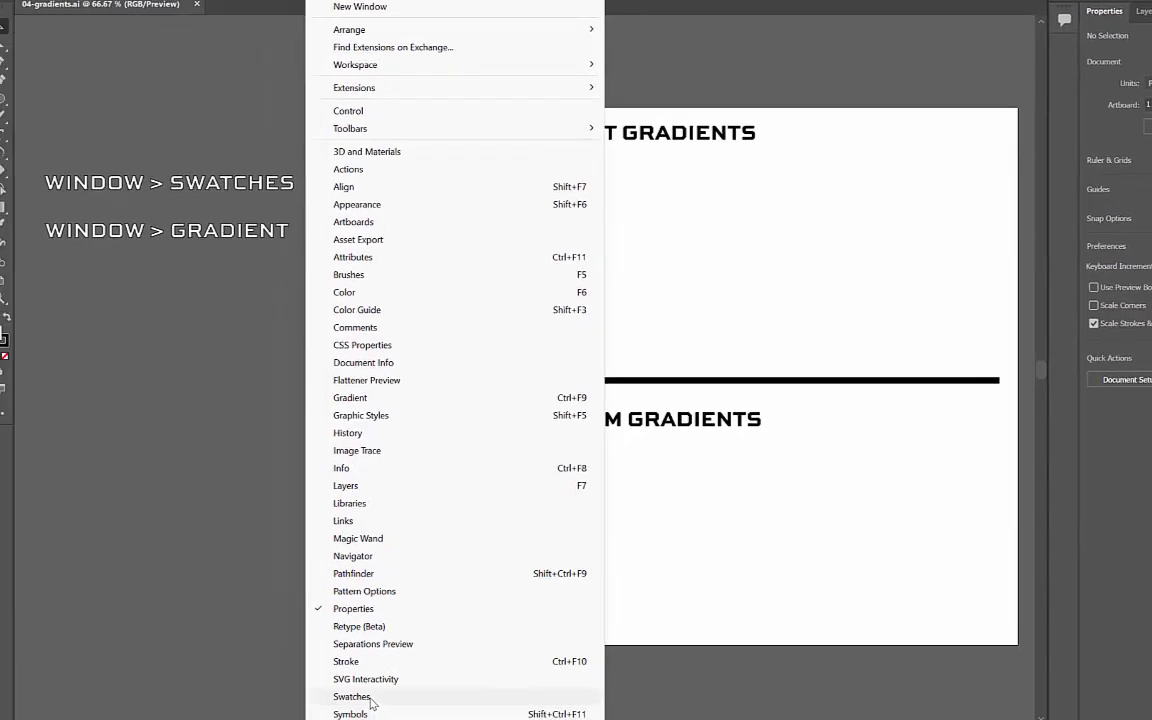
{"action": "left_click", "coordinate": [370, 699]}
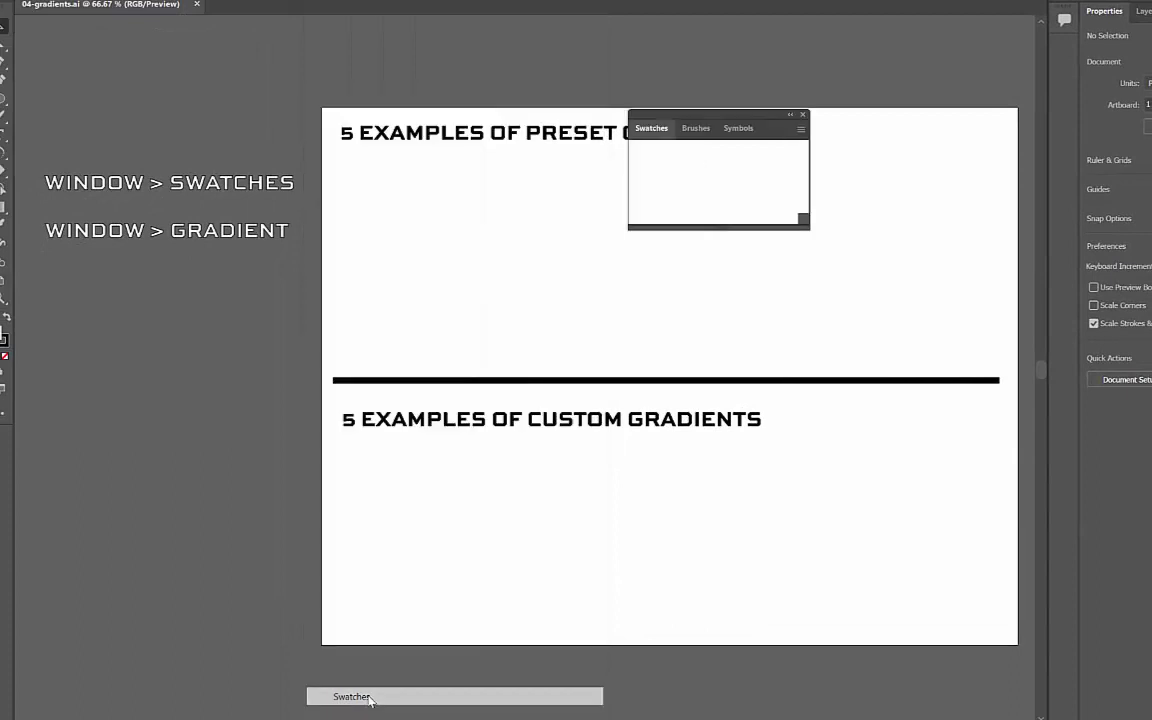
{"action": "left_click_drag", "start_coordinate": [724, 117], "coordinate": [154, 273]}
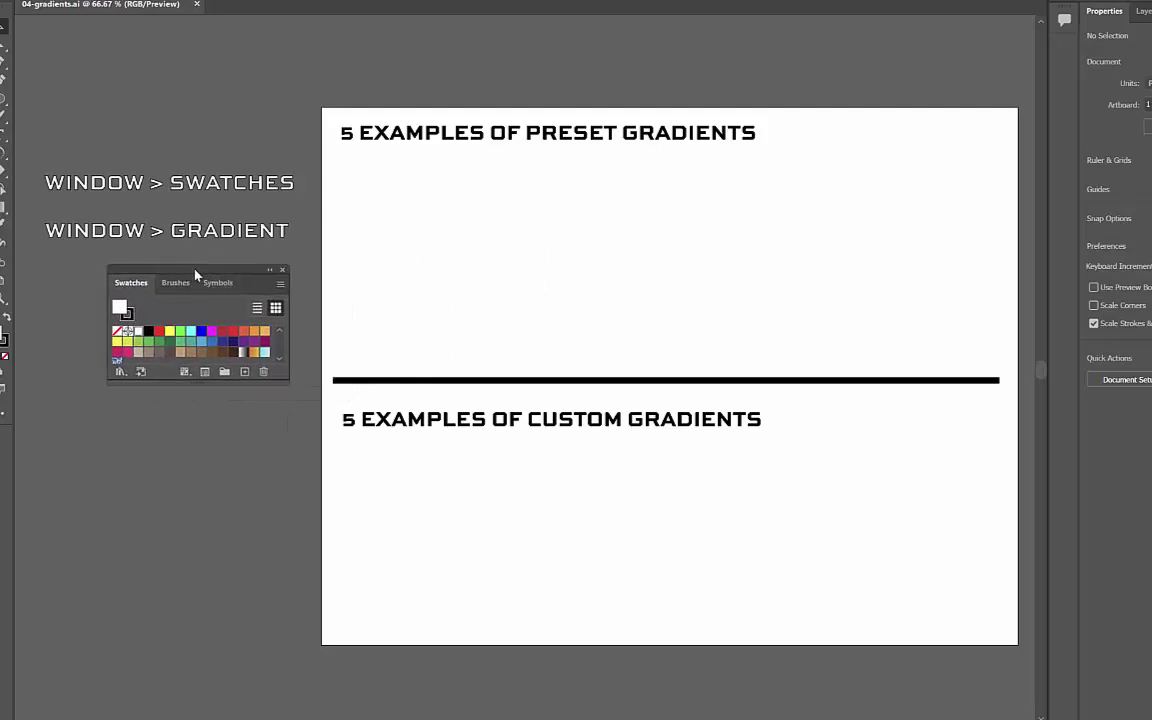
{"action": "left_click_drag", "start_coordinate": [790, 132], "coordinate": [713, 163]}
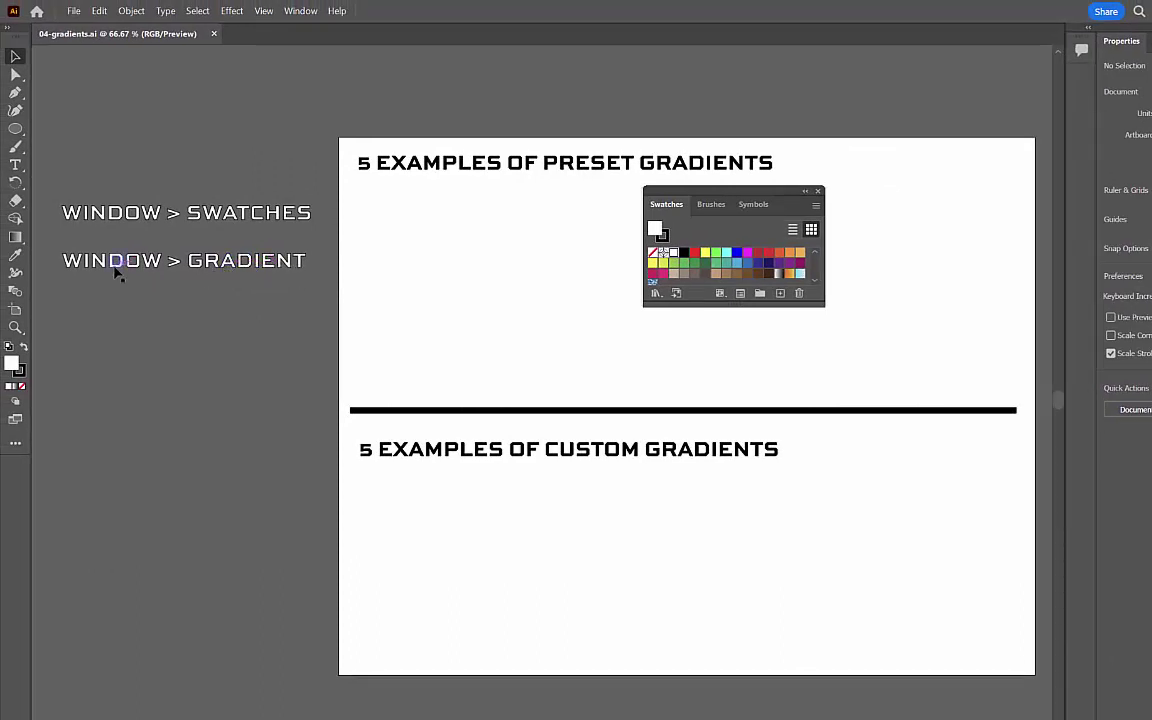
- Show the Gradient panel from the Window menu and arrange it beside the Swatches panel
{"action": "left_click", "coordinate": [299, 13]}
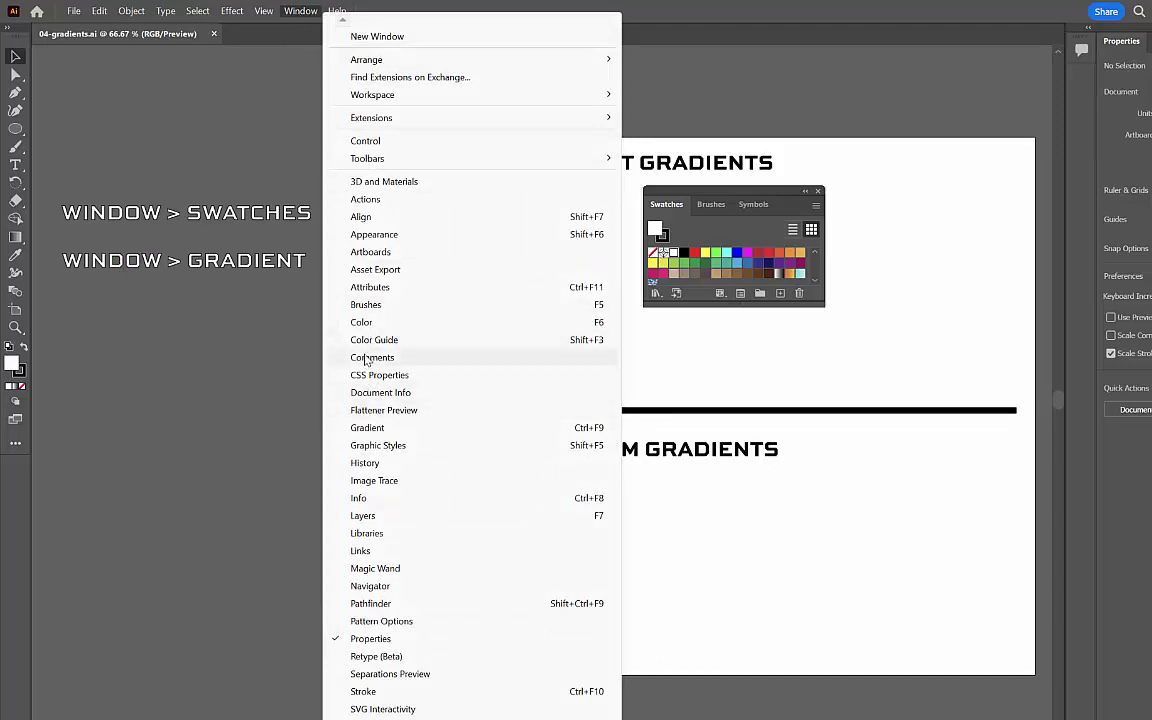
{"action": "left_click", "coordinate": [368, 430]}
{"action": "left_click_drag", "start_coordinate": [632, 440], "coordinate": [203, 378]}
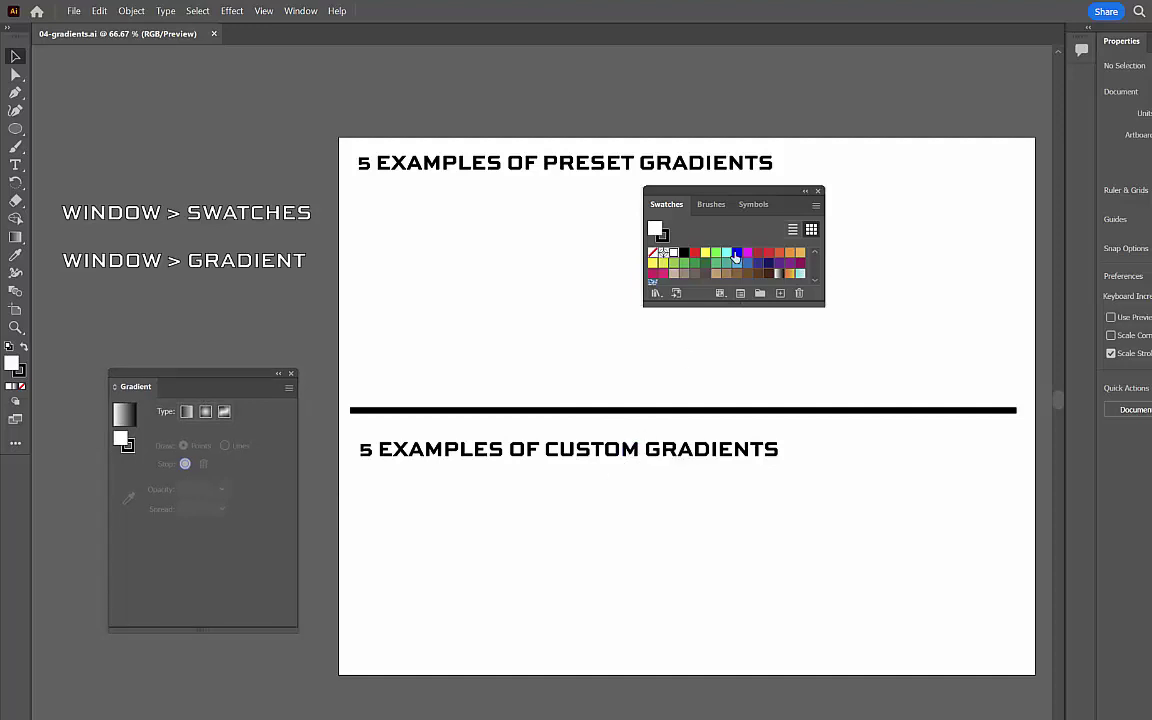
{"action": "left_click_drag", "start_coordinate": [743, 196], "coordinate": [840, 206]}
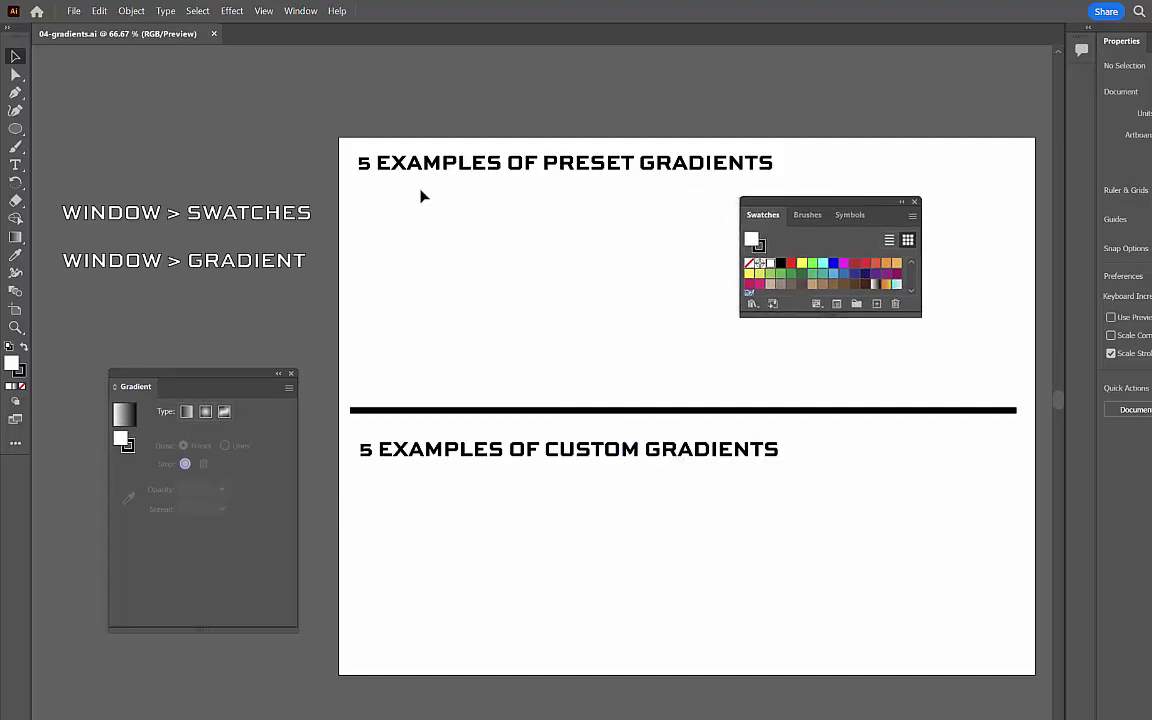
{"action": "left_click_drag", "start_coordinate": [411, 225], "coordinate": [523, 306]}
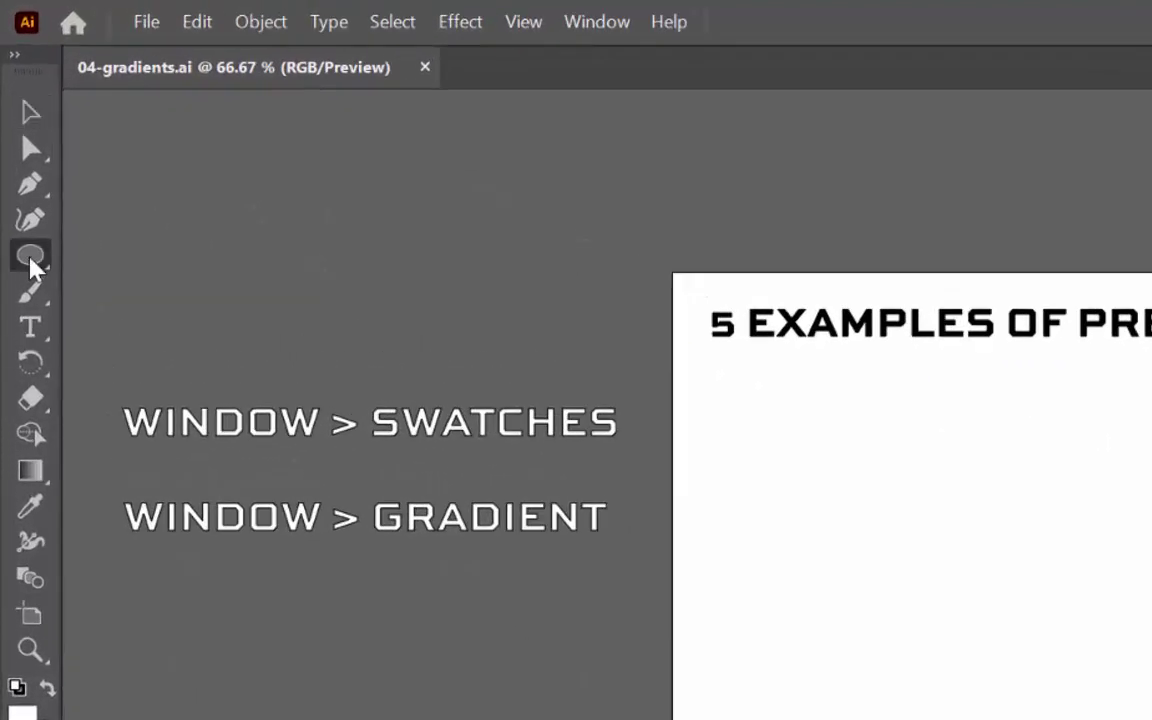
- Pick the Rectangle tool and draw three rectangles (tall, wide, larger) under the preset heading
{"action": "left_click_drag", "start_coordinate": [33, 268], "coordinate": [126, 260]}
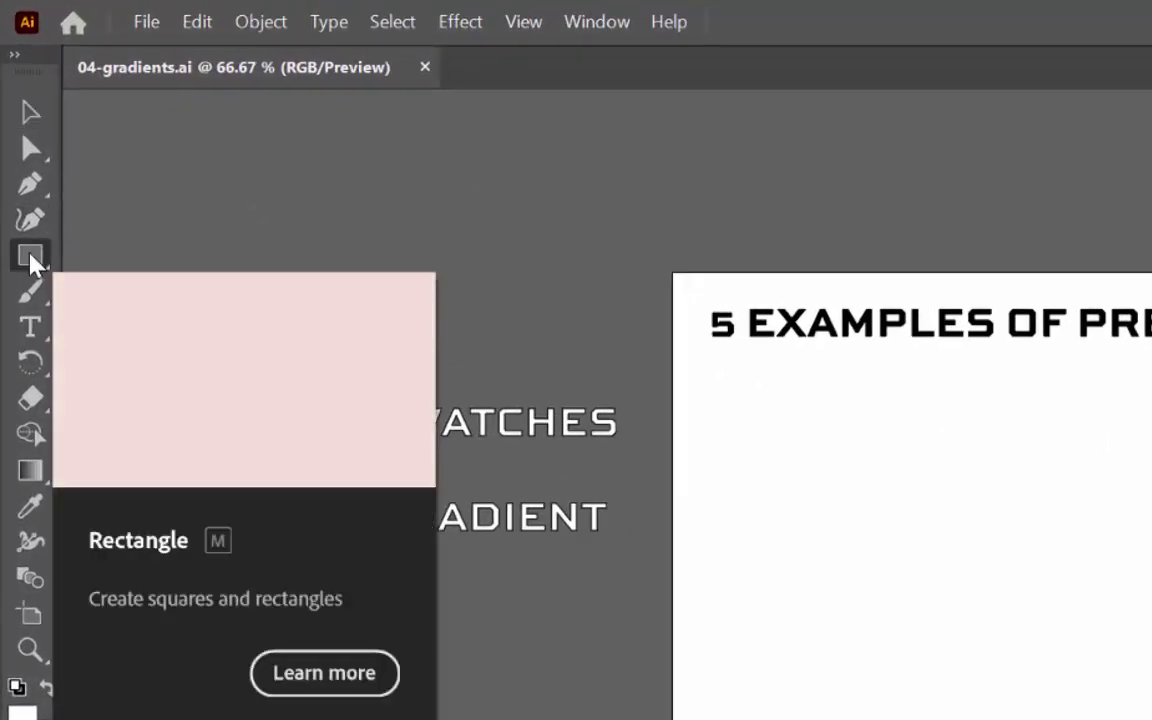
{"action": "left_click", "coordinate": [36, 257]}
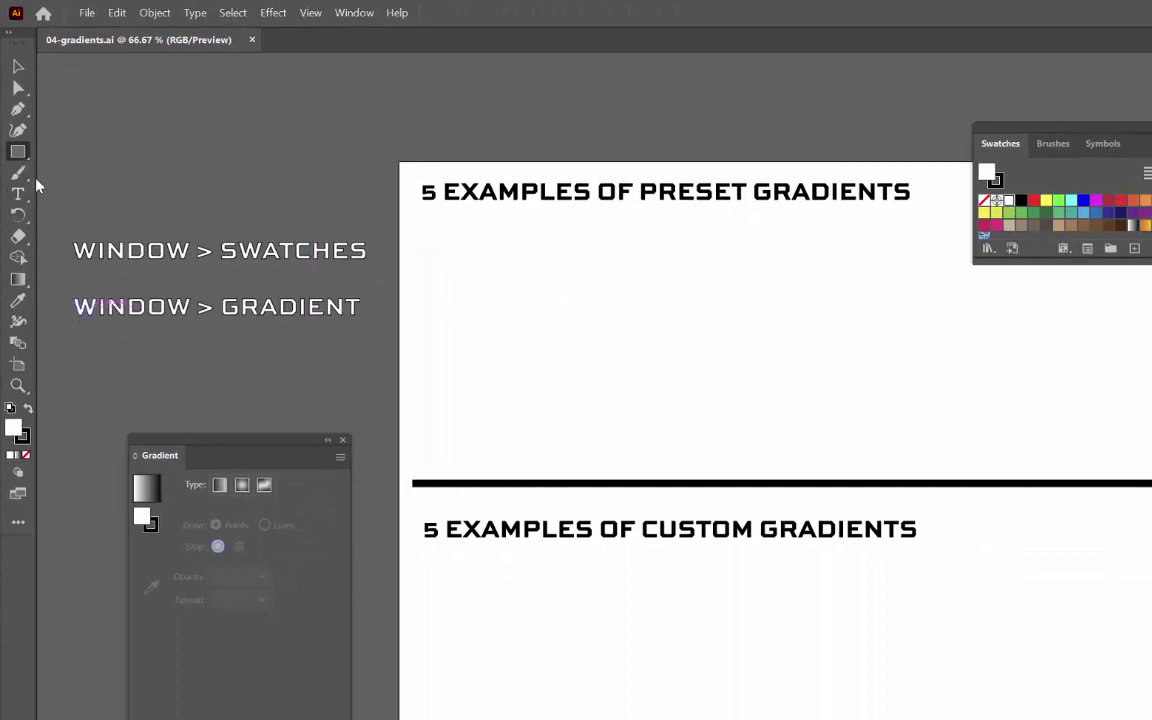
{"action": "left_click_drag", "start_coordinate": [428, 255], "coordinate": [527, 424]}
{"action": "left_click_drag", "start_coordinate": [564, 245], "coordinate": [723, 332]}
{"action": "left_click_drag", "start_coordinate": [750, 283], "coordinate": [928, 410]}
- Move the Swatches panel aside and draw the fourth and fifth rectangles on the right
{"action": "left_click_drag", "start_coordinate": [1038, 131], "coordinate": [304, 99]}
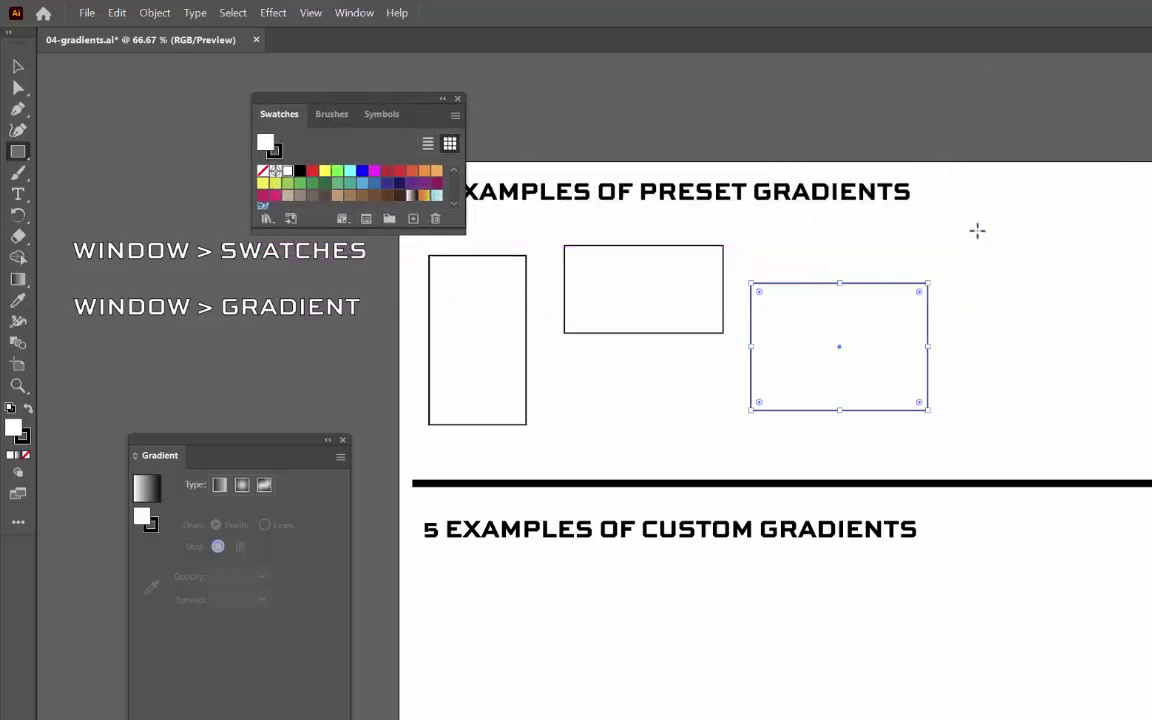
{"action": "left_click_drag", "start_coordinate": [975, 232], "coordinate": [1124, 324]}
{"action": "left_click_drag", "start_coordinate": [970, 363], "coordinate": [1151, 451]}
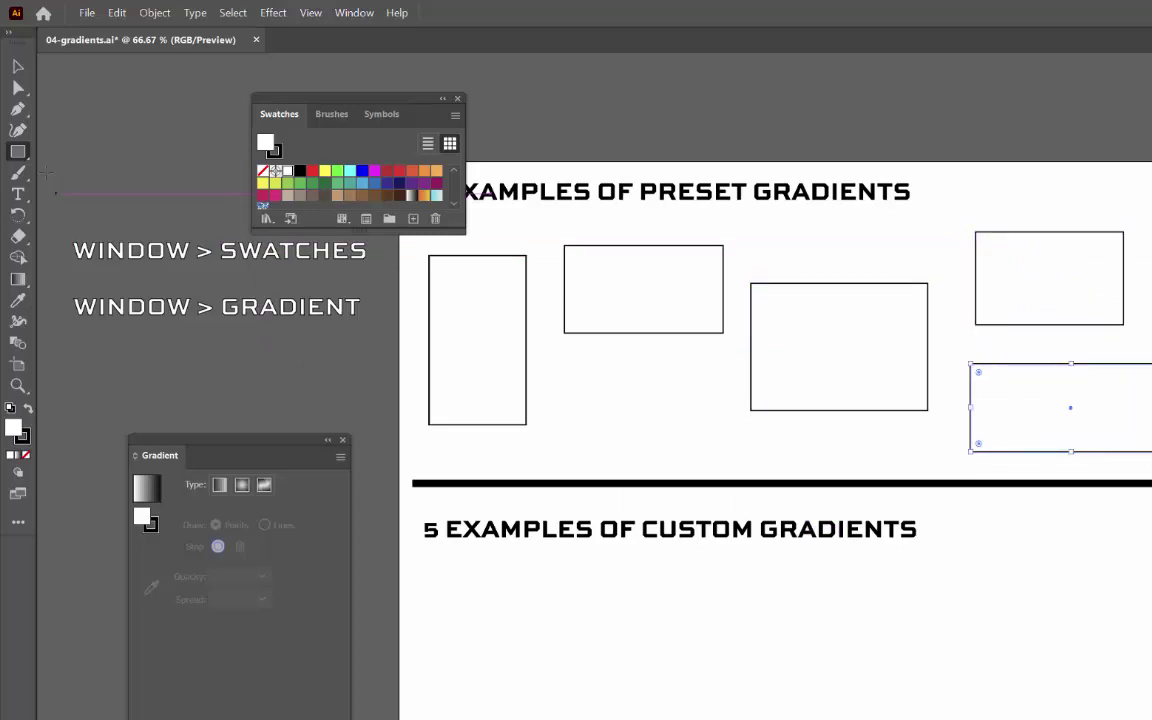
{"action": "left_click", "coordinate": [20, 152]}
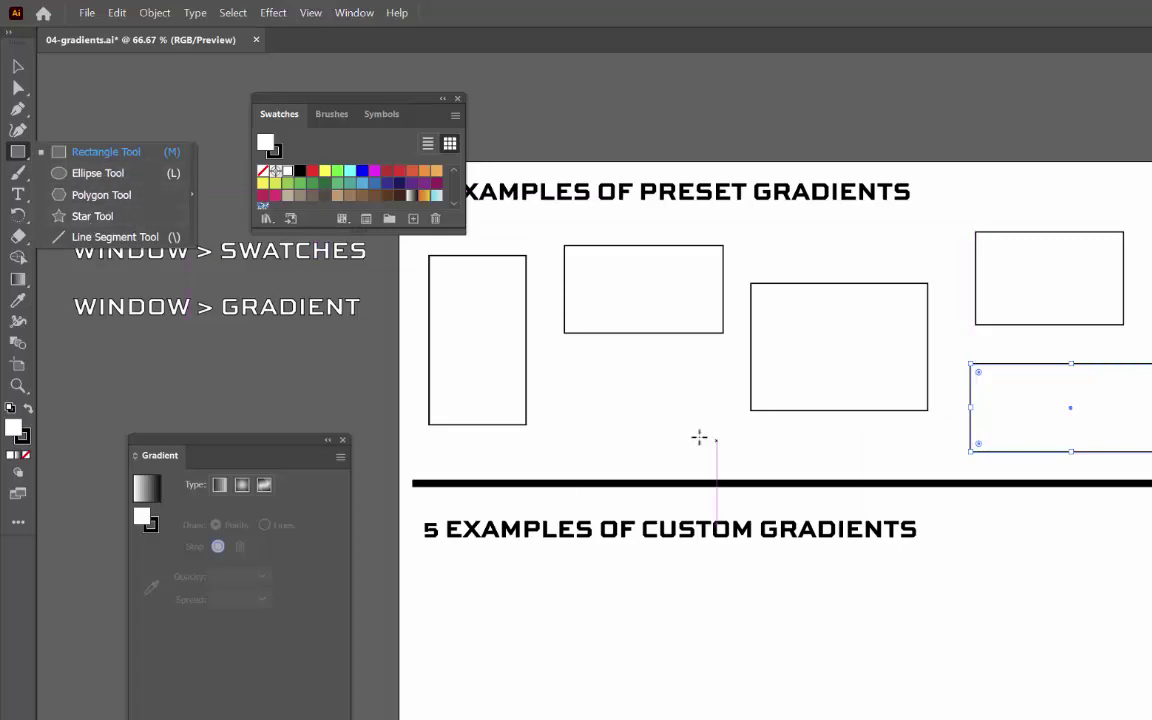
{"action": "left_click", "coordinate": [20, 153]}
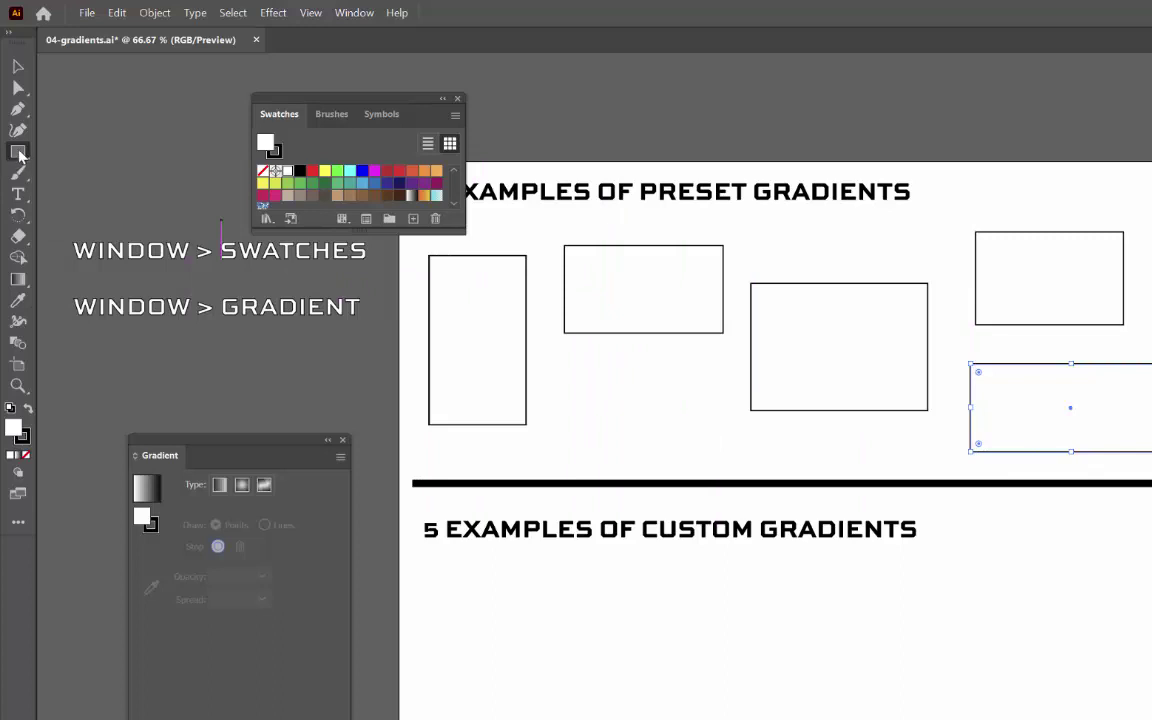
{"action": "left_click", "coordinate": [20, 153]}
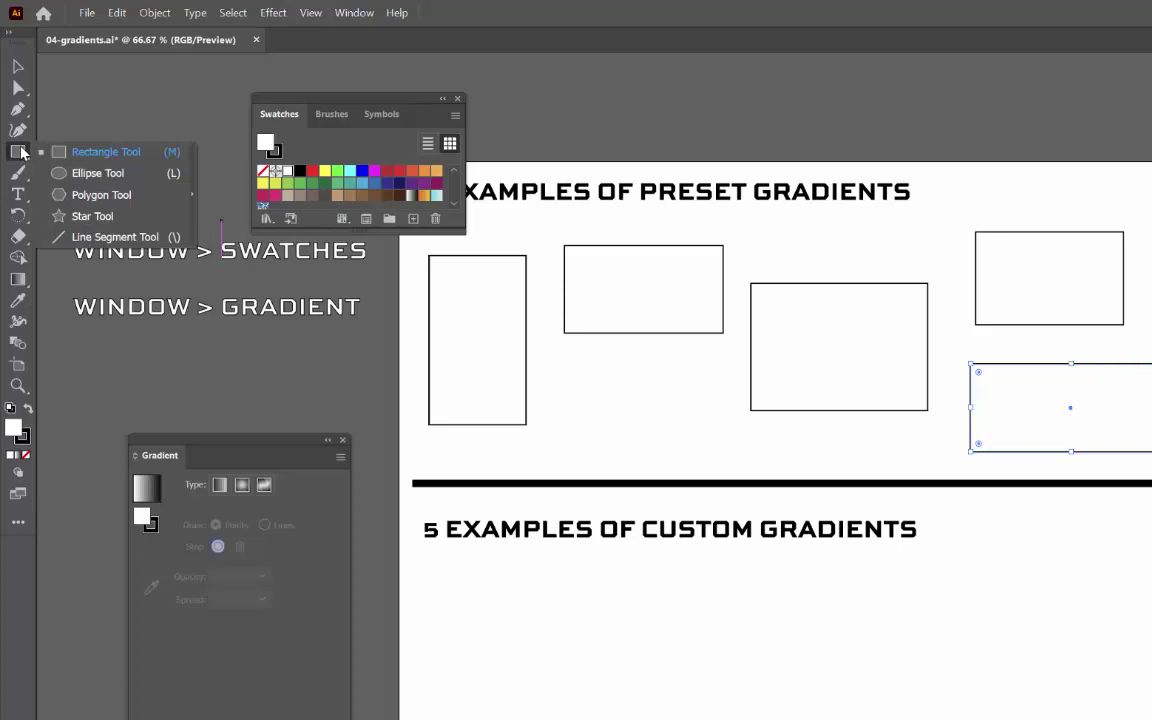
{"action": "left_click", "coordinate": [21, 150]}
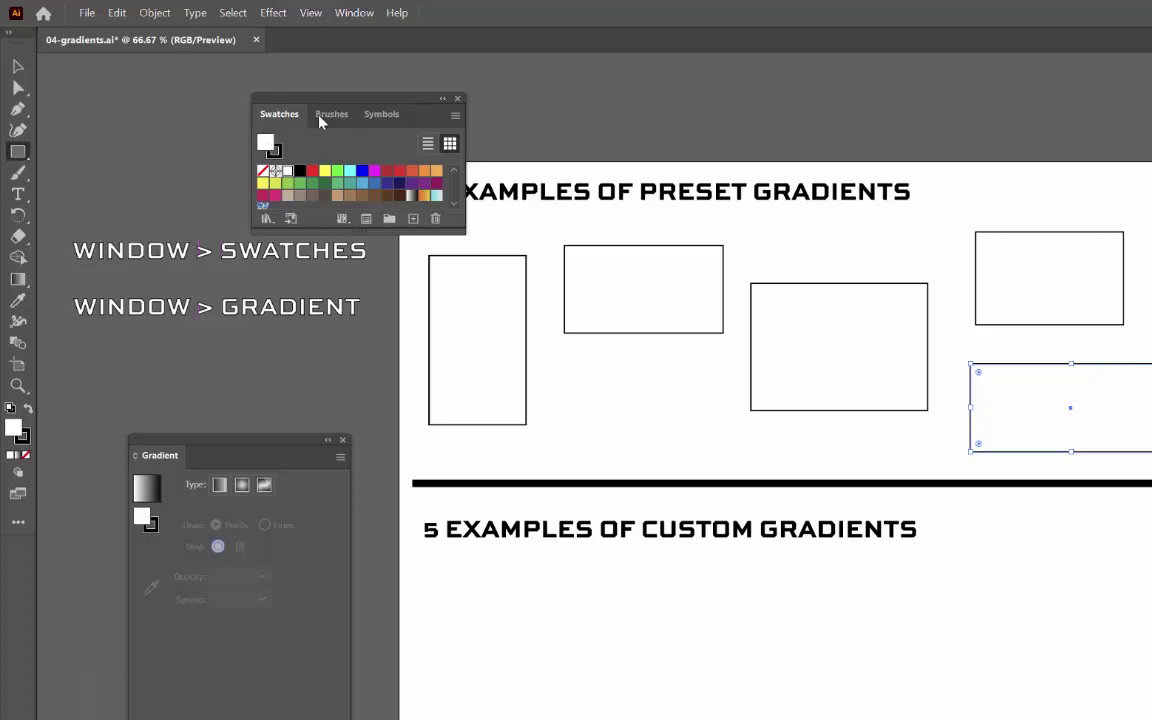
{"action": "left_click_drag", "start_coordinate": [376, 104], "coordinate": [698, 271]}
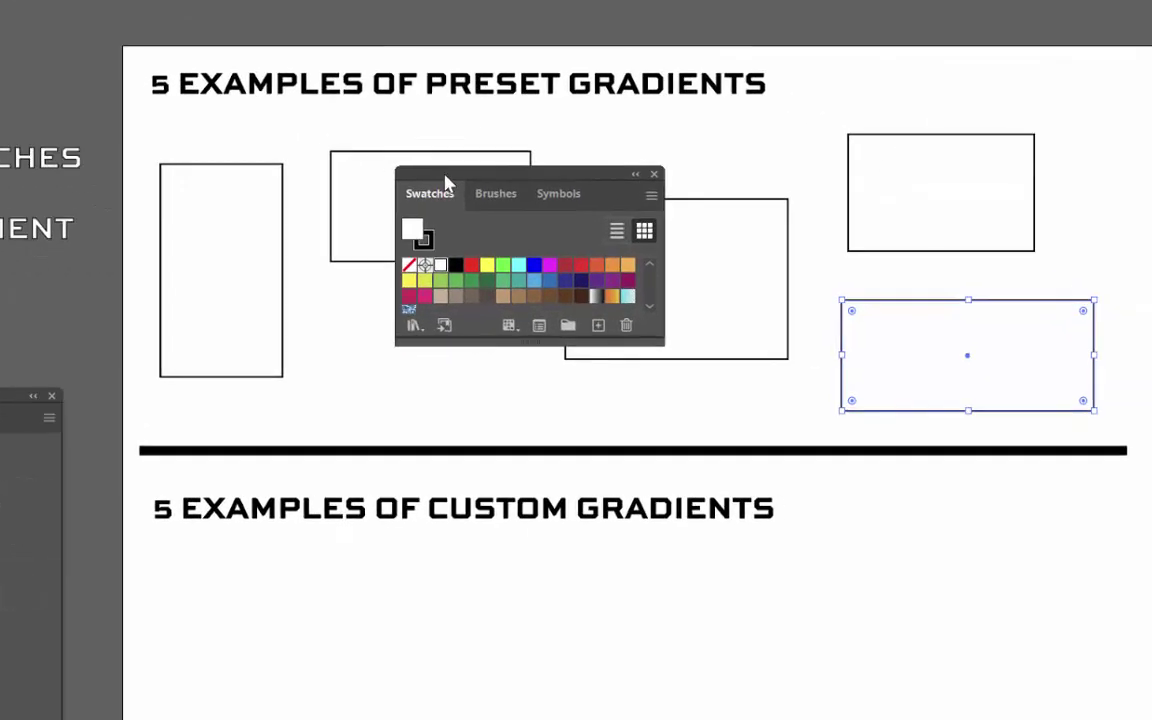
{"action": "left_click_drag", "start_coordinate": [650, 280], "coordinate": [615, 273]}
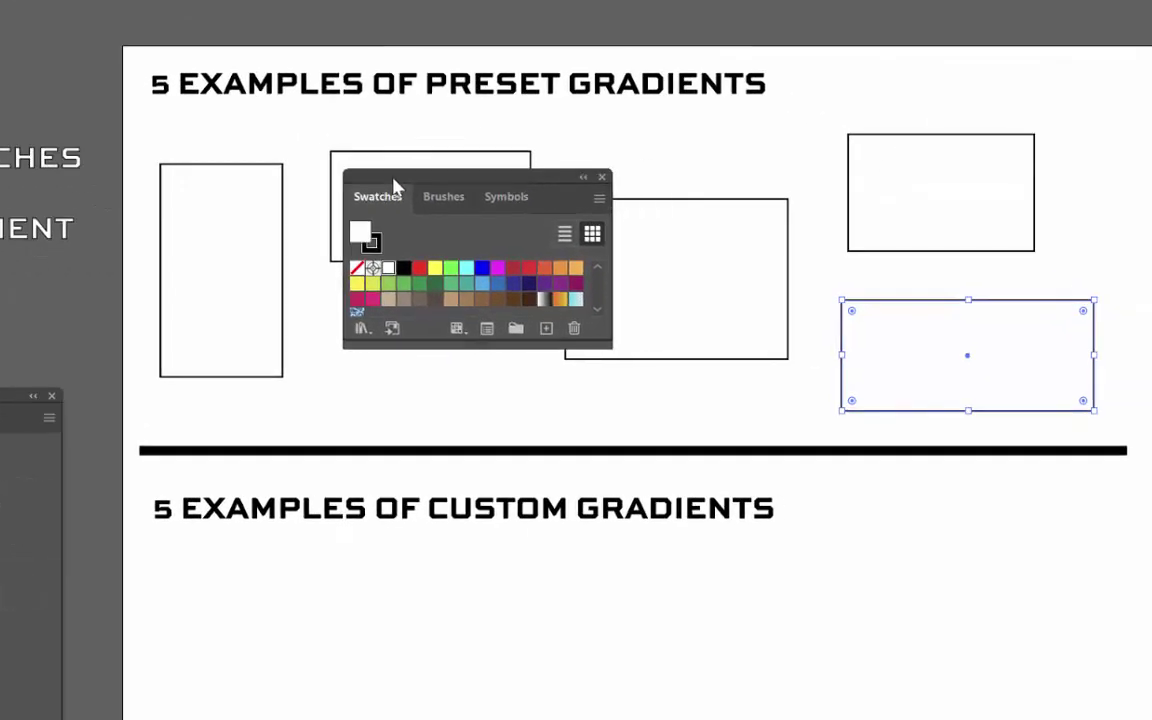
{"action": "left_click_drag", "start_coordinate": [393, 187], "coordinate": [395, 189]}
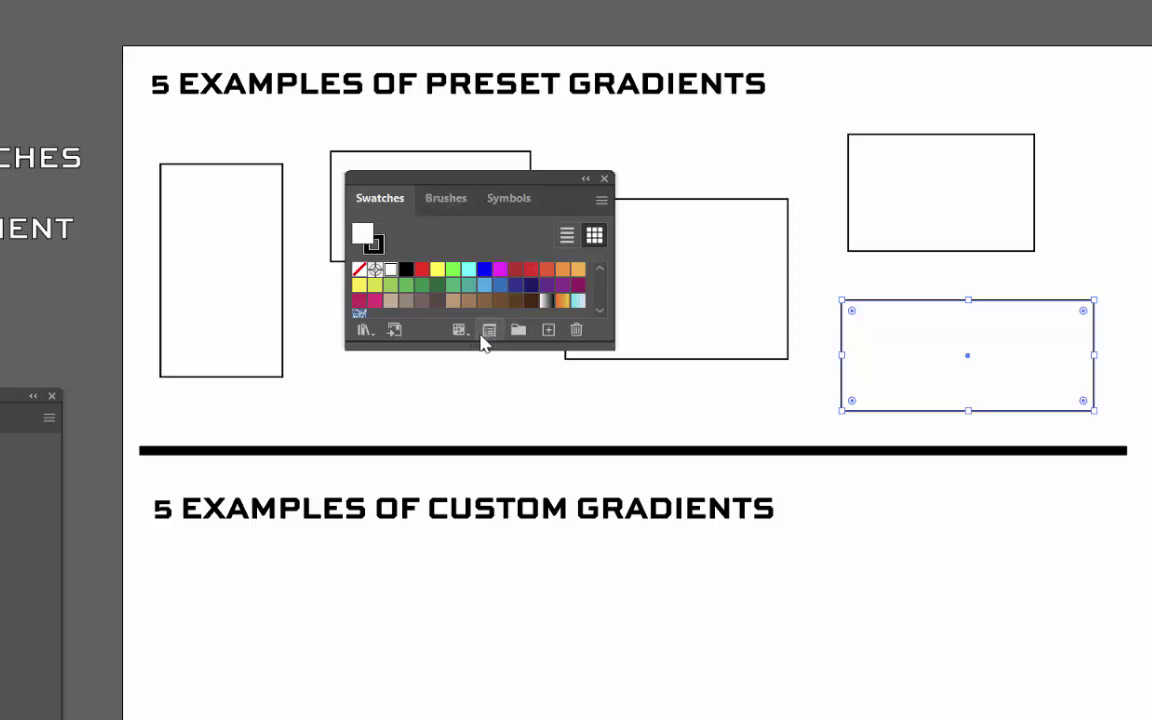
- Show the Gradients swatch libraries submenu listing Brights, Fades, Metals, Simple Radial and Water
{"action": "left_click", "coordinate": [363, 332]}
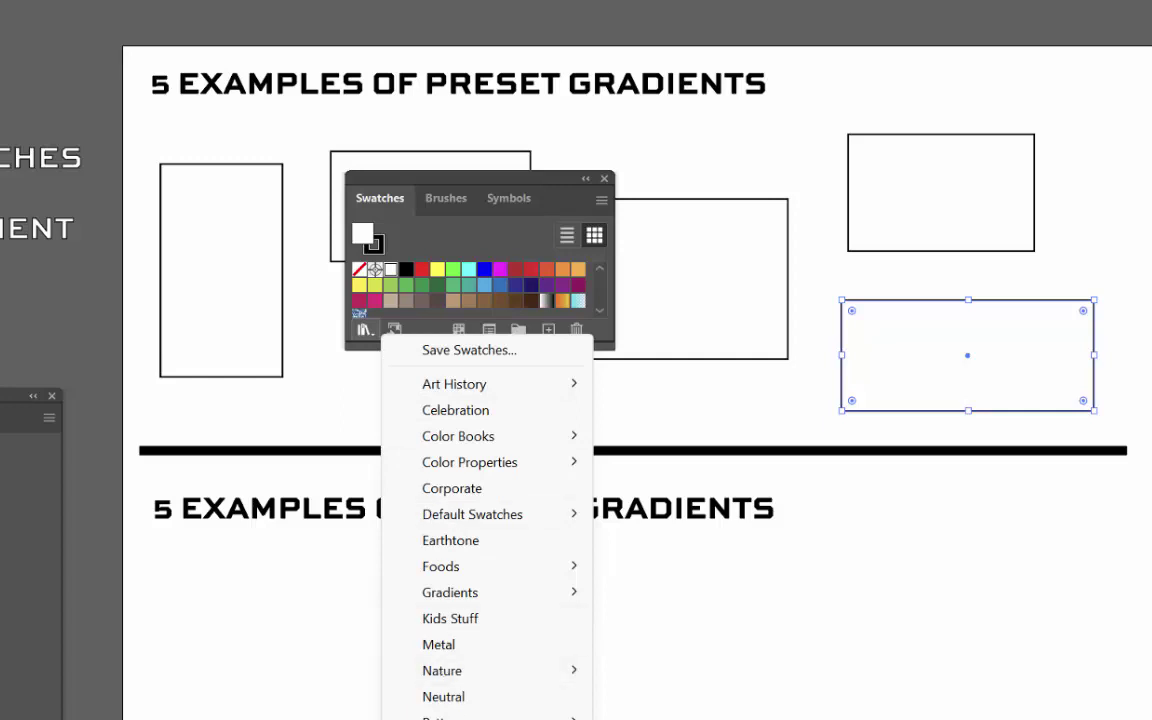
{"action": "mouse_move", "coordinate": [437, 596]}
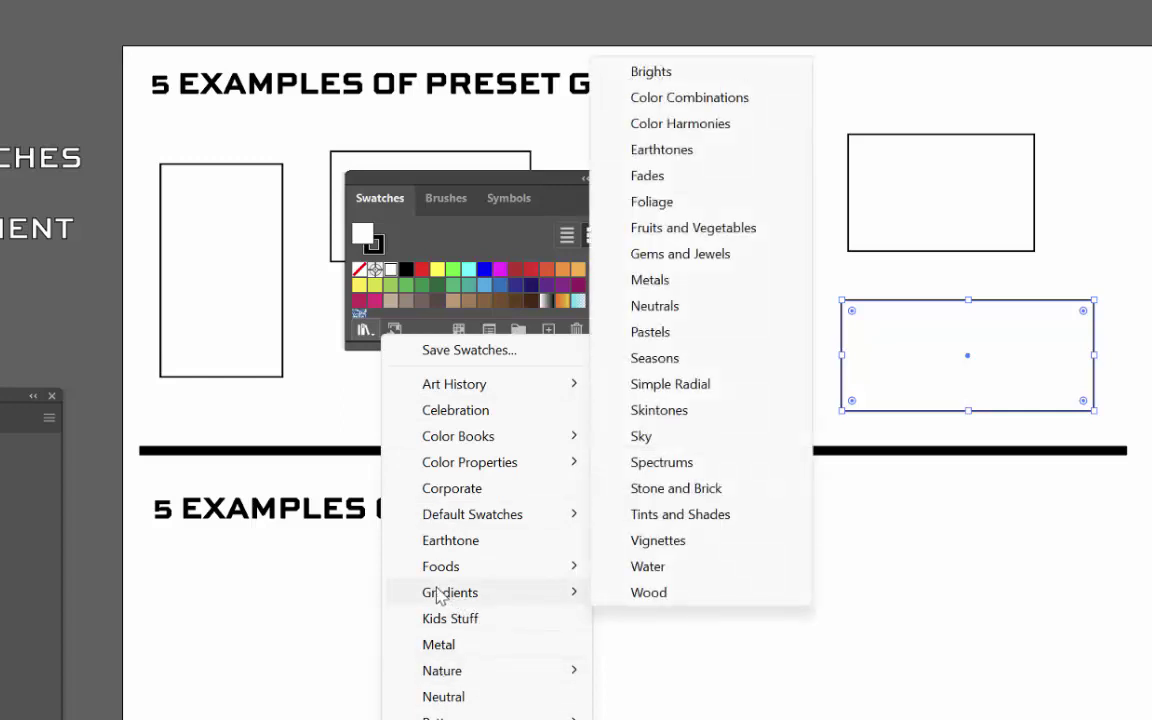